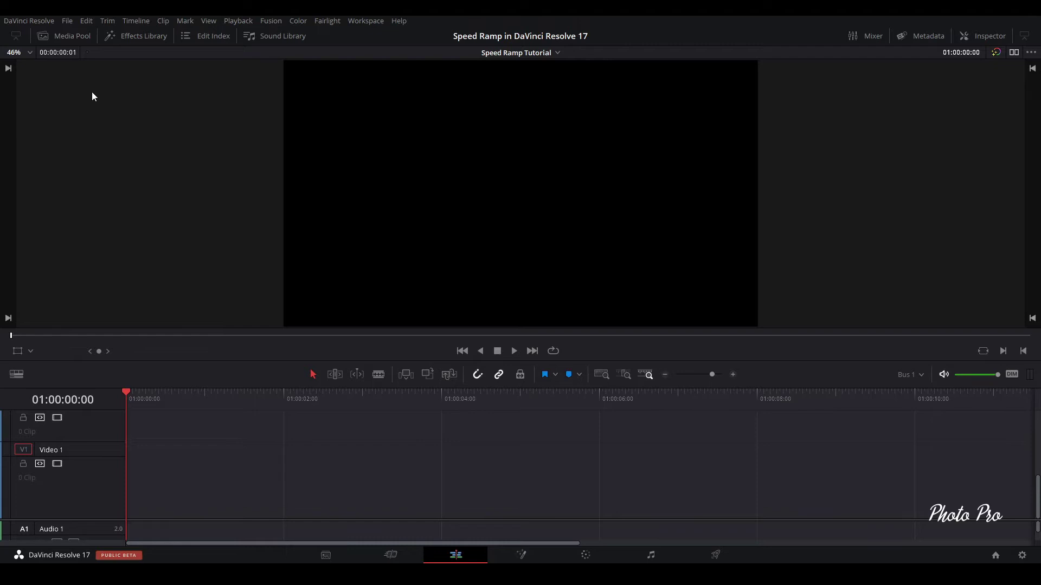
Place the Girl with long Hair clip from the Media Pool on Video 1 and scrub through it.
left_click(72, 34)
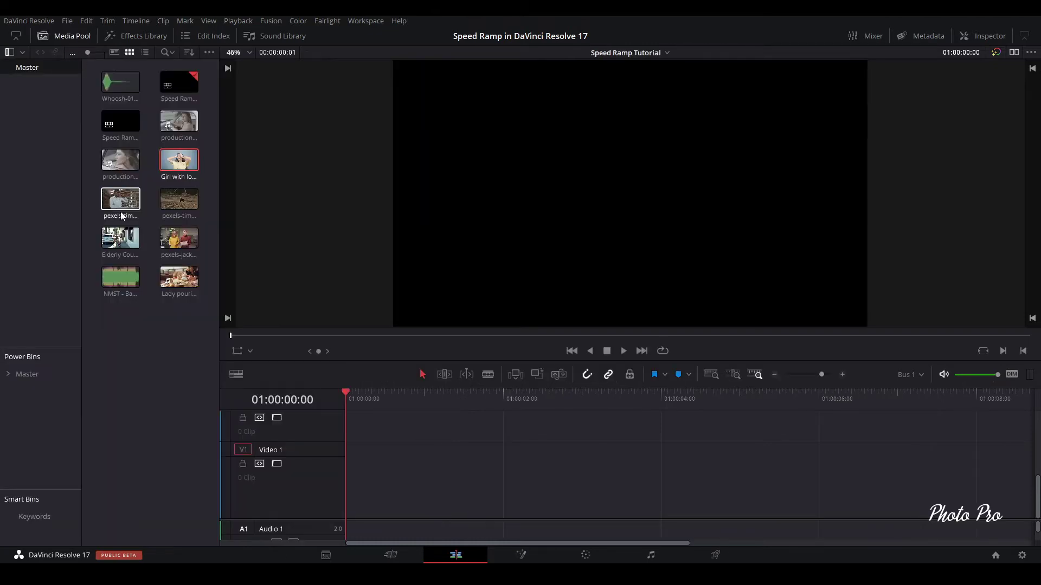
left_click_drag(178, 177, 373, 514)
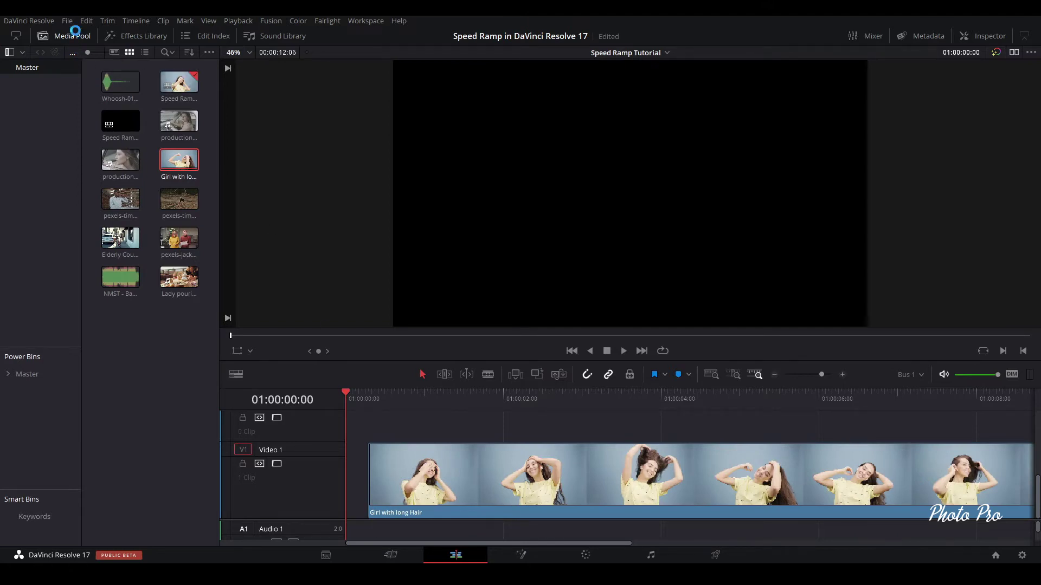
left_click(97, 37)
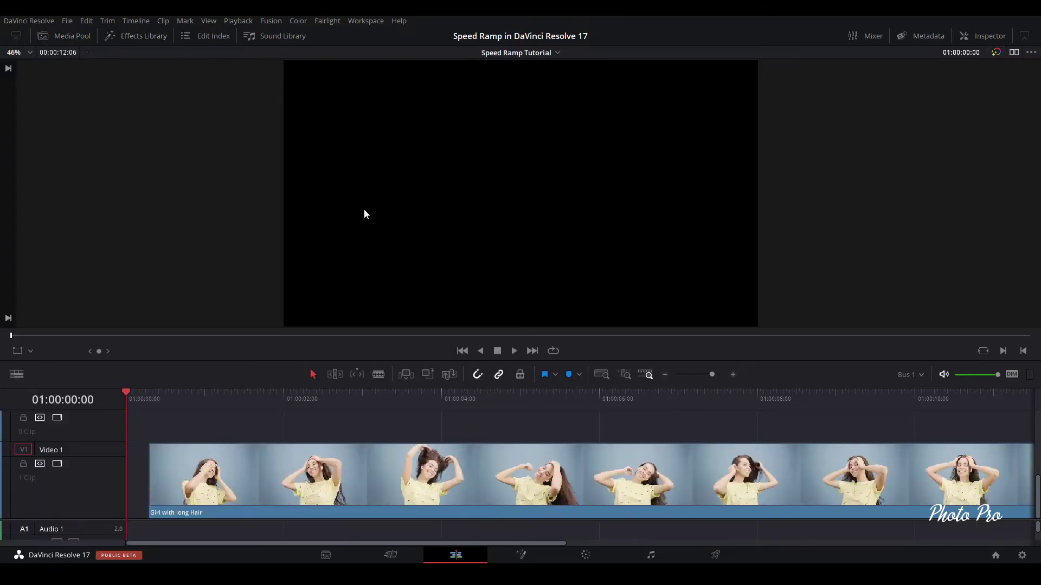
left_click_drag(125, 392, 417, 454)
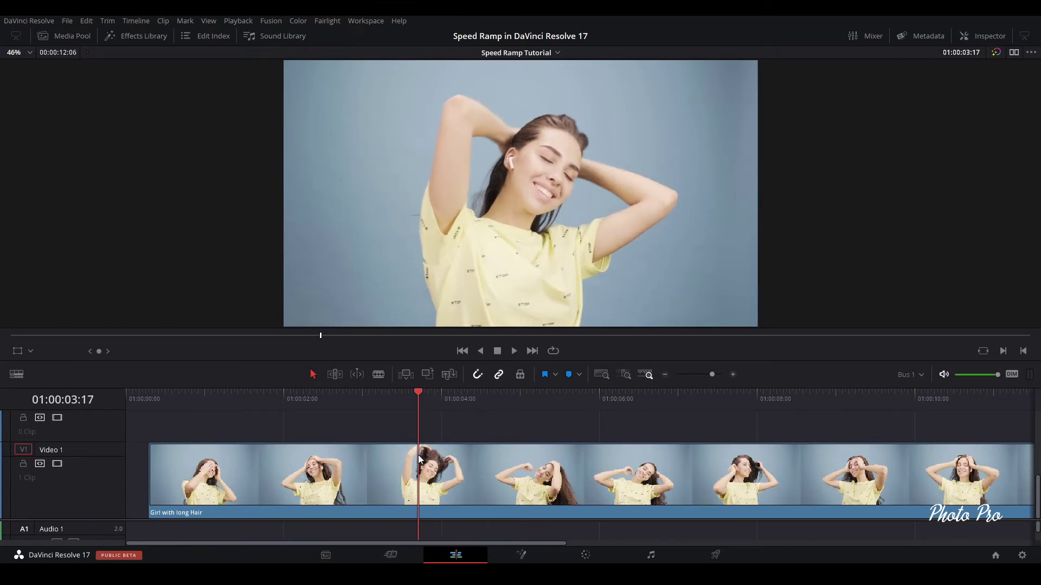
Enable Retime Controls on the Girl with long Hair clip, showing Speed Change at 100%.
left_click(461, 490)
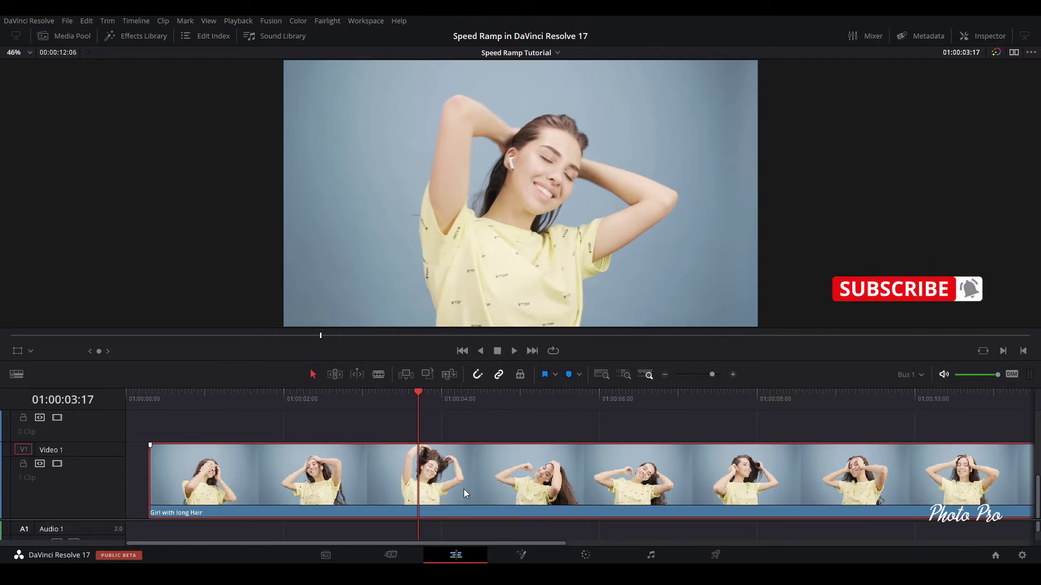
right_click(465, 483)
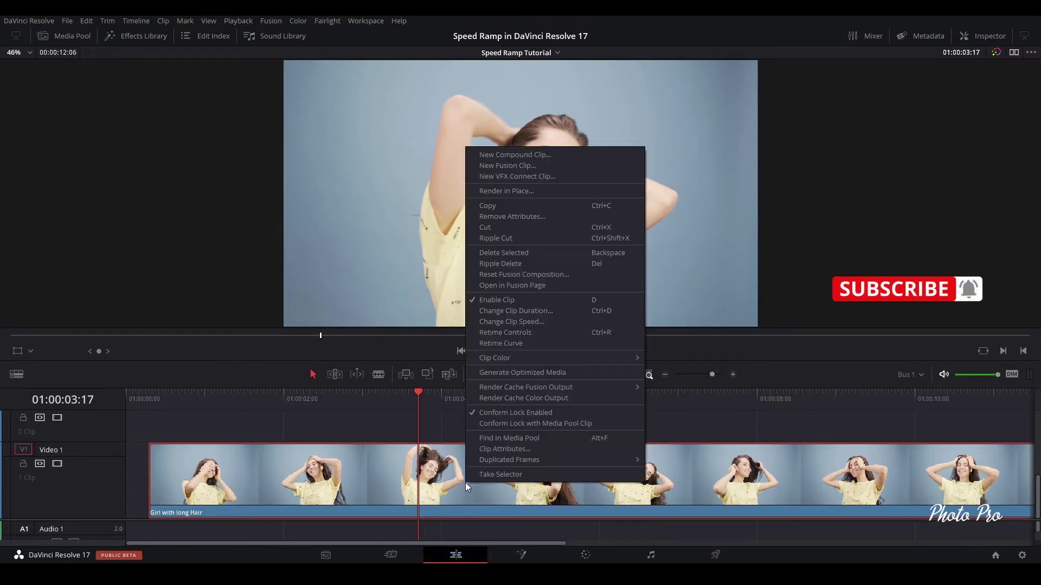
left_click(597, 332)
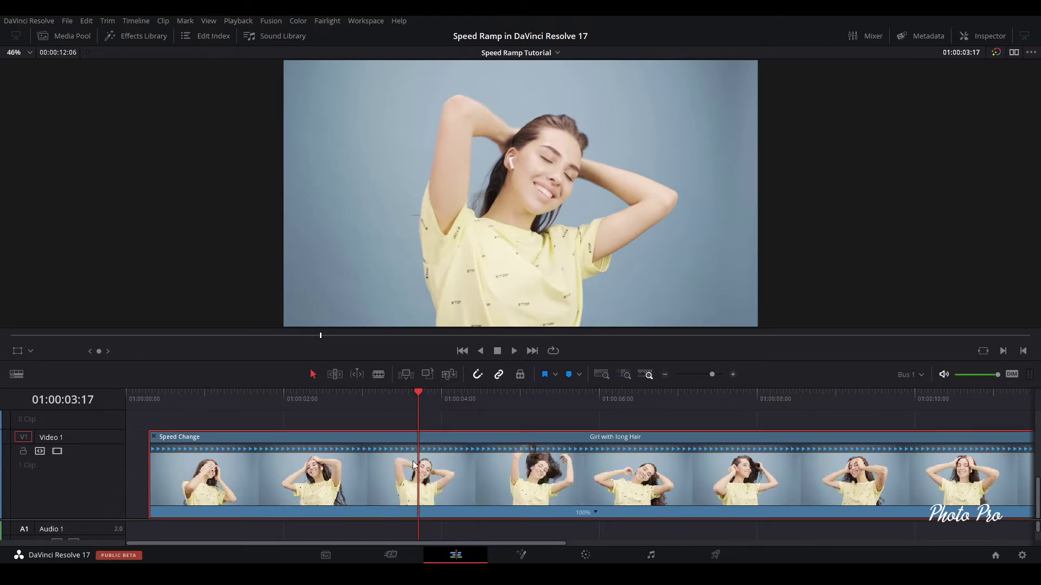
Add a speed point at 01:00:03:17 and save the project.
left_click(595, 512)
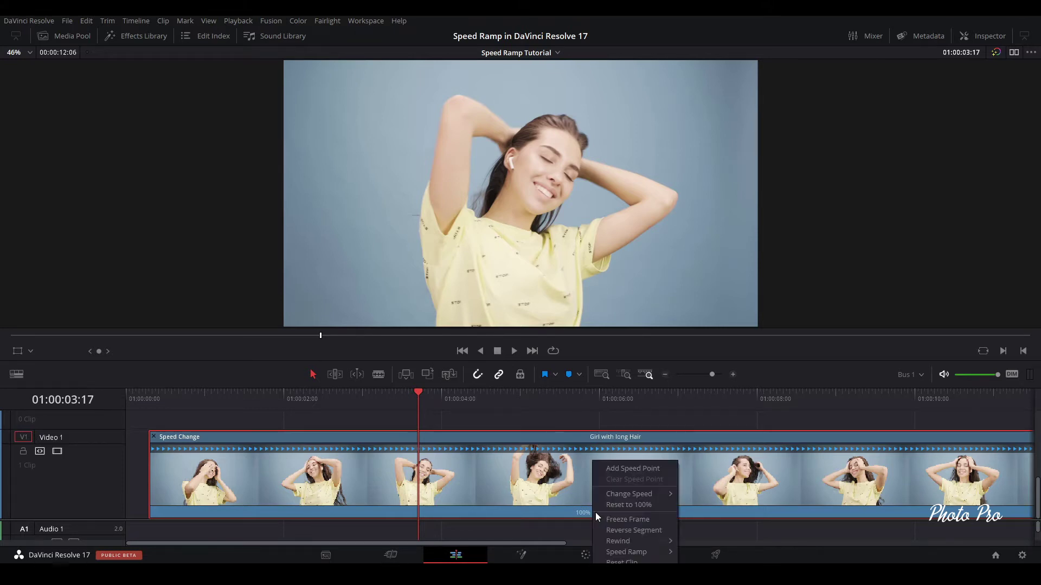
left_click(627, 470)
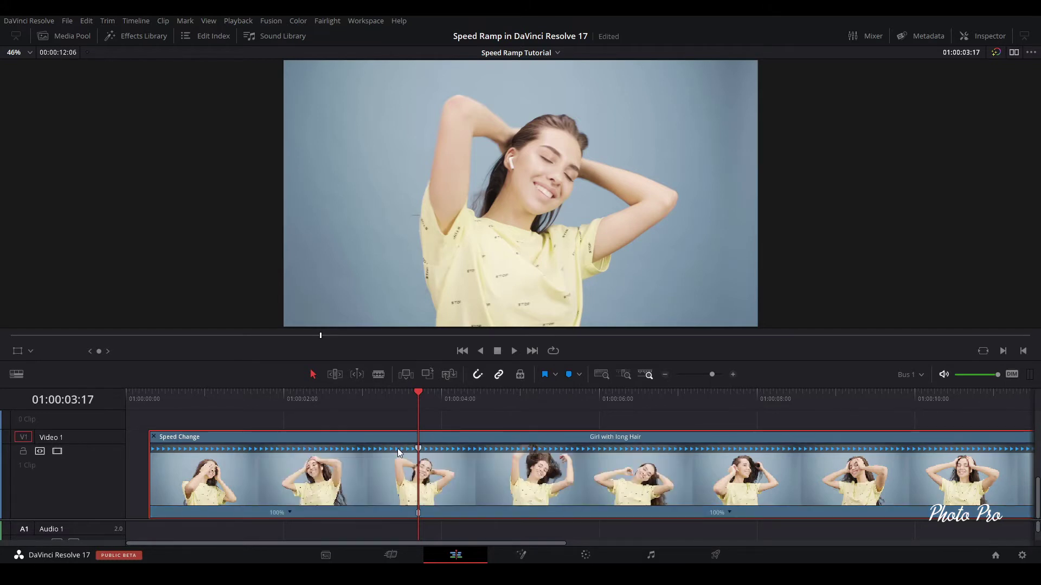
left_click(421, 421)
key("ctrl+s")
Add a second speed point later in the clip at 01:00:04:19.
left_click_drag(420, 395, 505, 403)
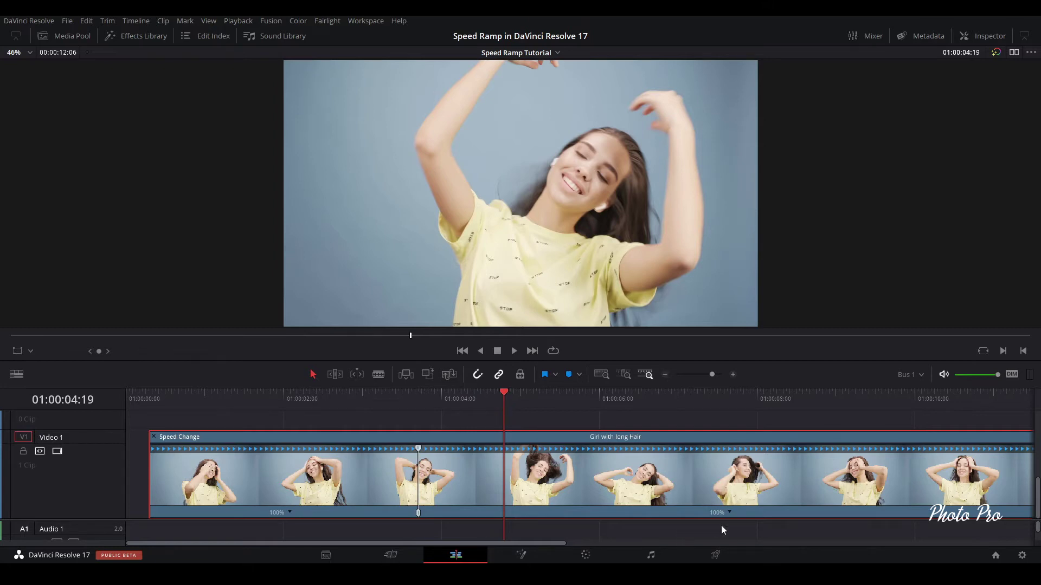
left_click(729, 512)
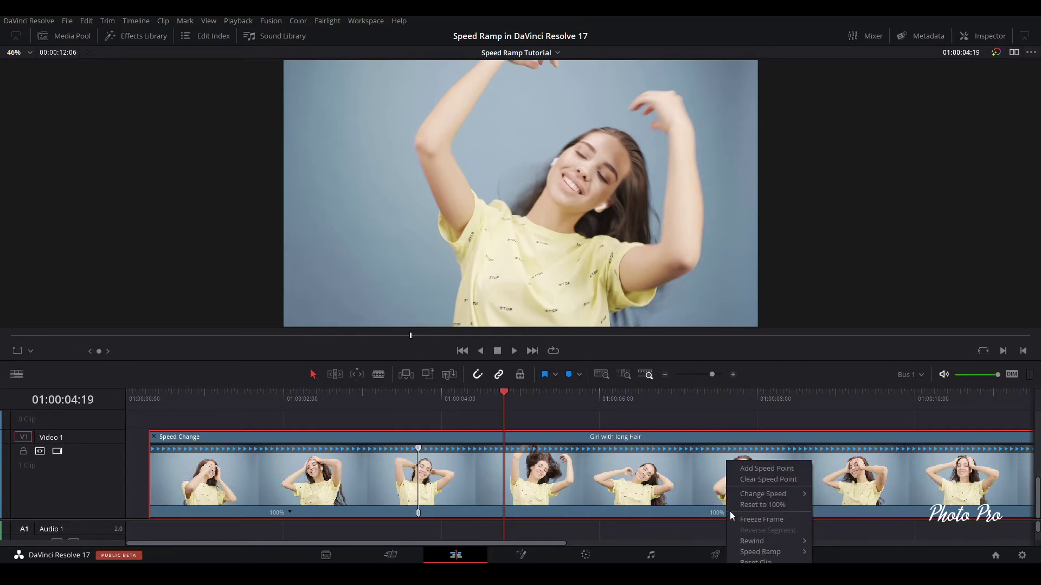
left_click(751, 471)
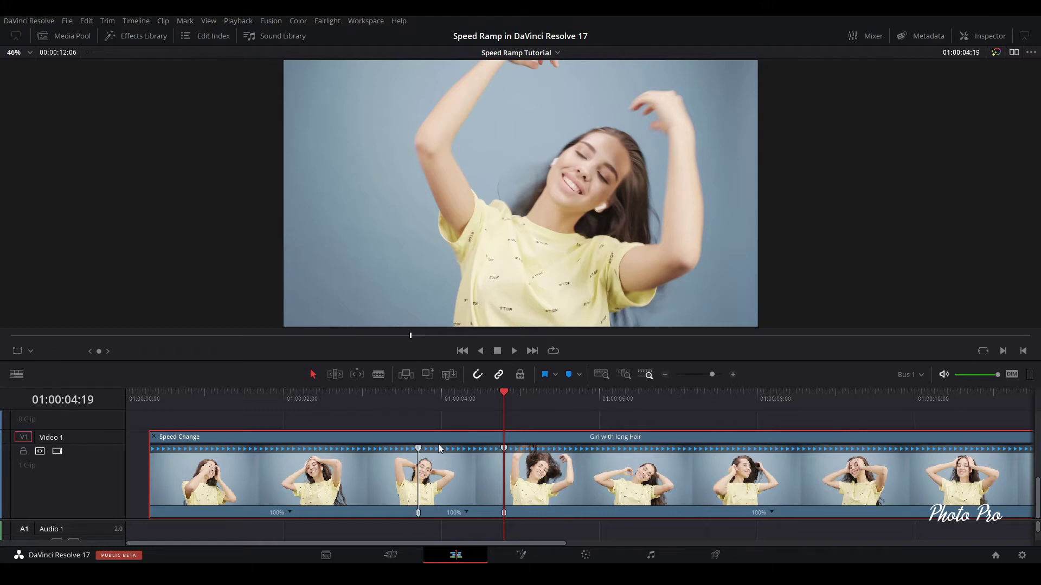
Change the speed of the first and last sections to 400%.
left_click(289, 512)
mouse_move(307, 495)
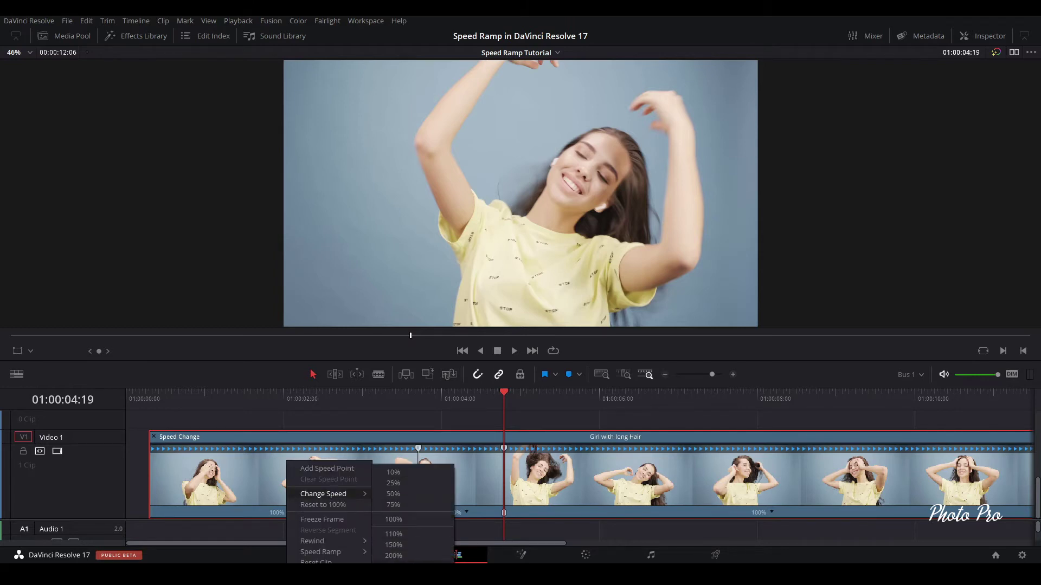
left_click(393, 565)
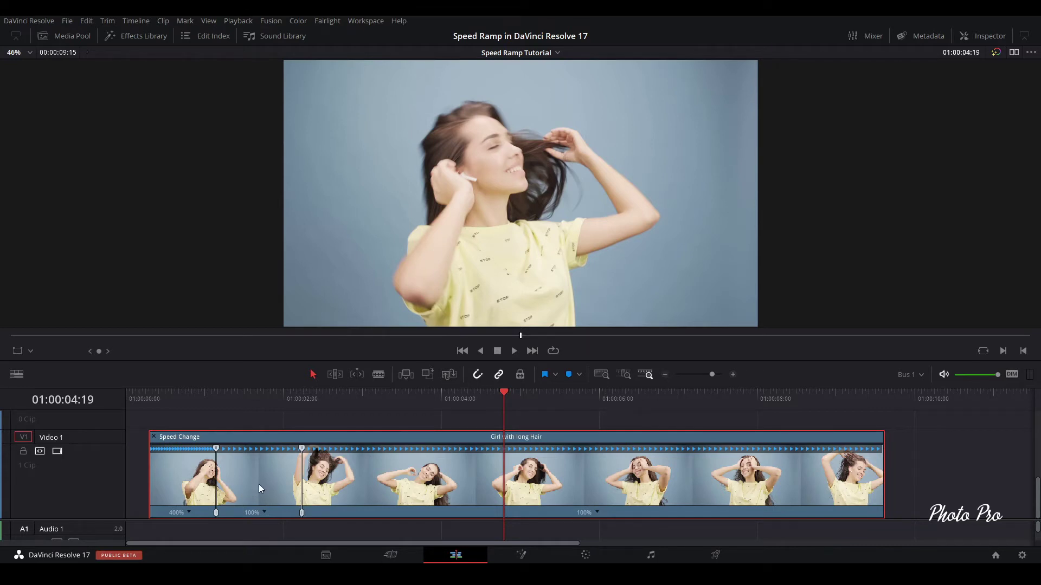
left_click(598, 513)
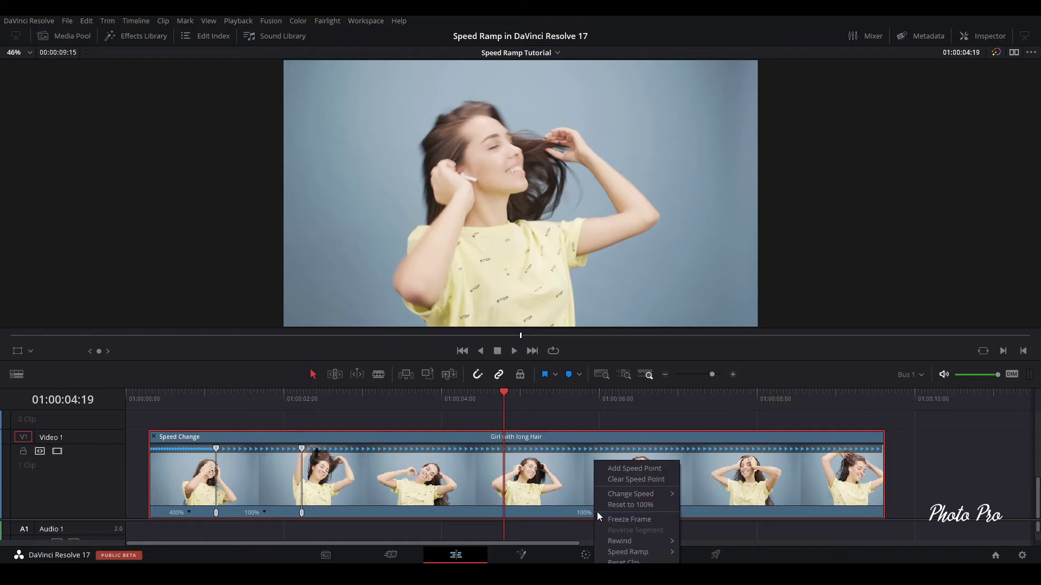
mouse_move(629, 494)
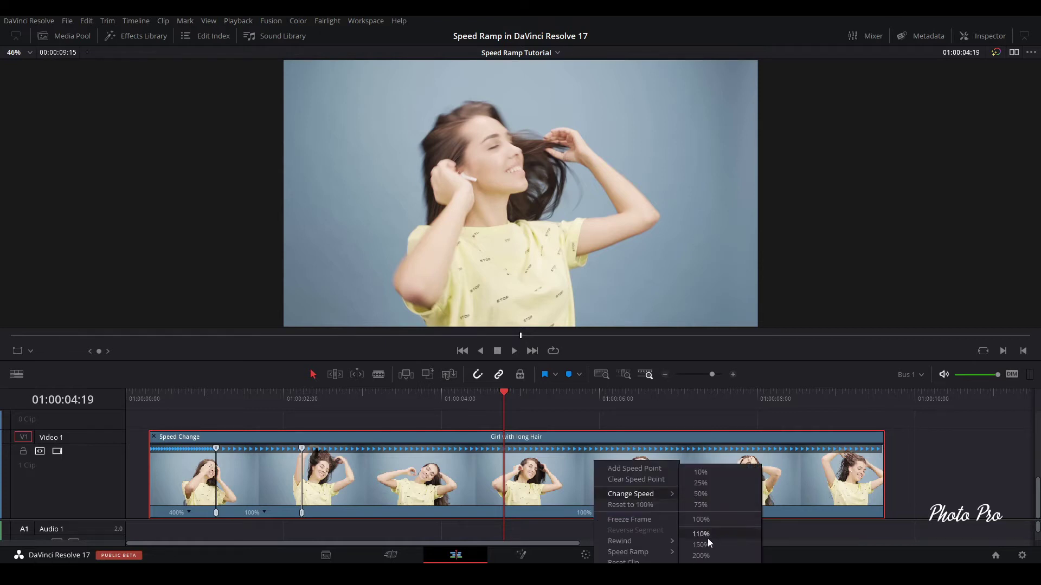
left_click(700, 566)
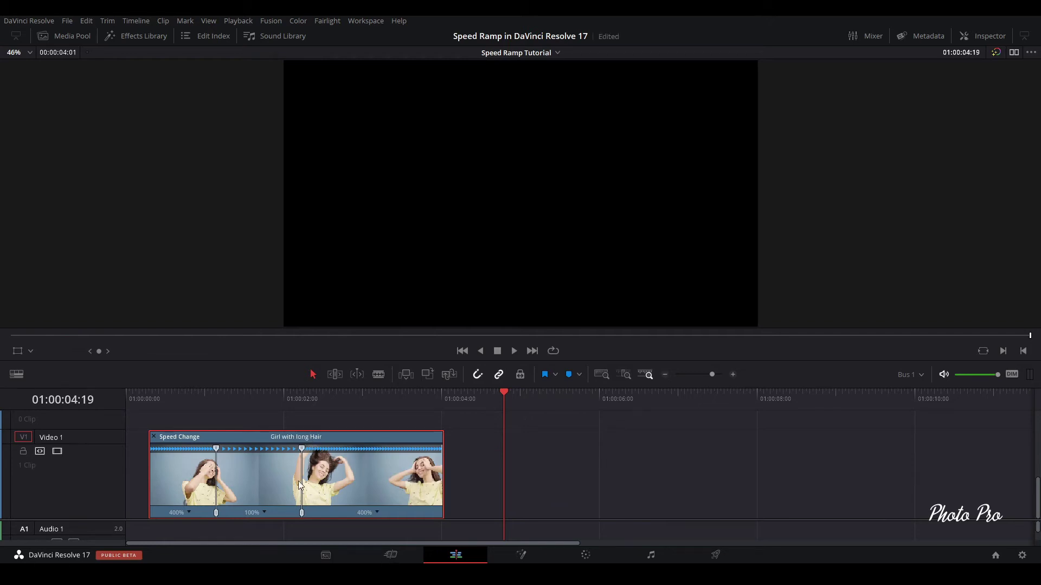
Slow the middle section to 50% and return the playhead to the clip's start.
left_click(263, 512)
mouse_move(309, 494)
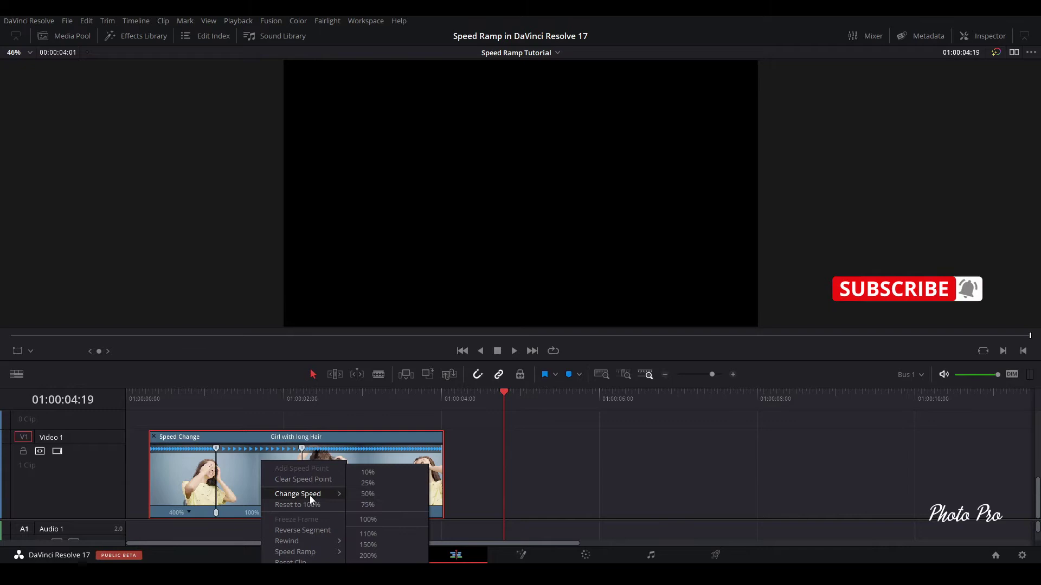
left_click(373, 493)
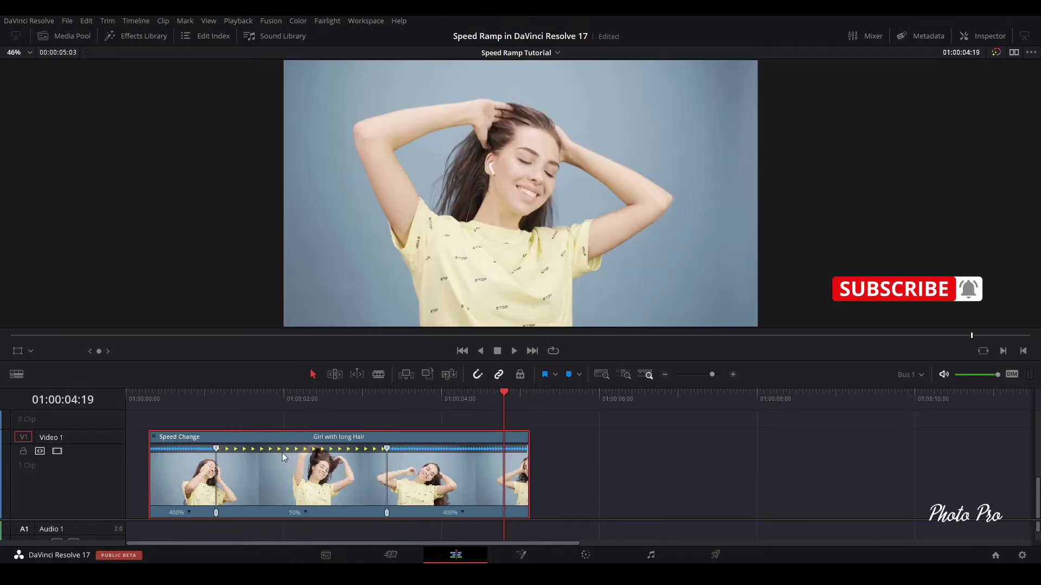
left_click(148, 392)
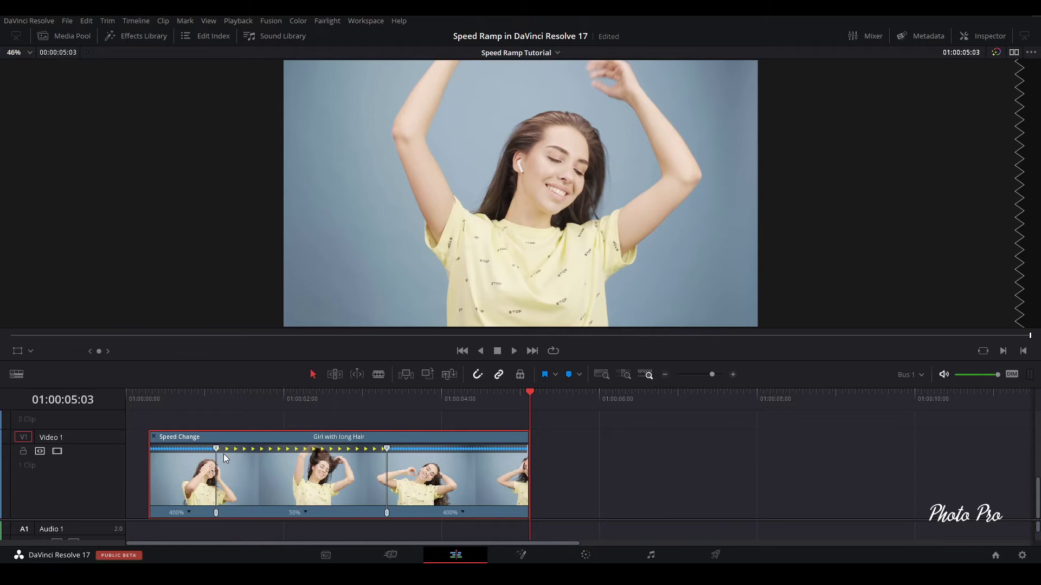
Open the clip's retime curve editor and enlarge the timeline to fit it.
right_click(239, 442)
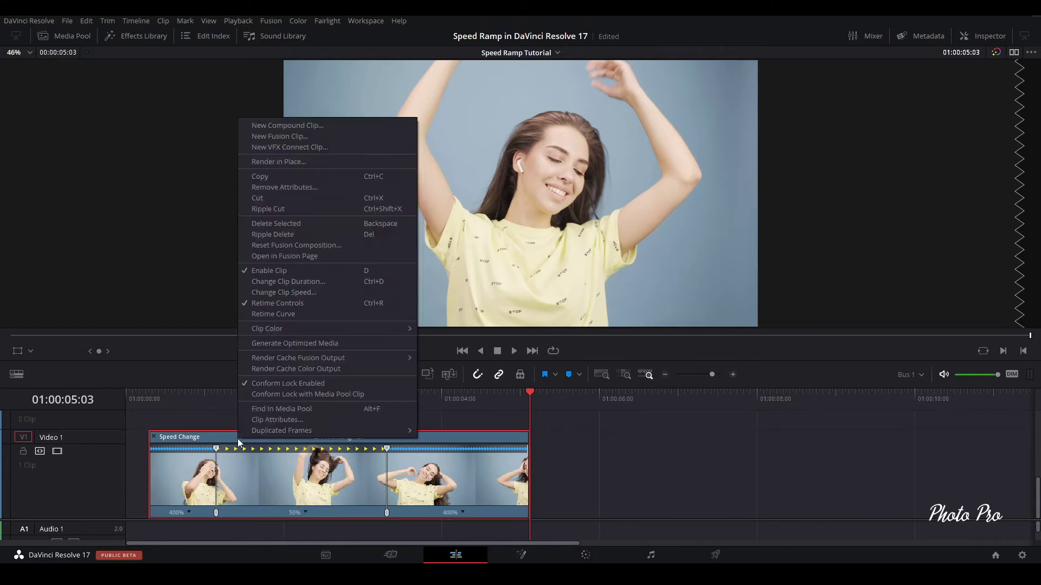
left_click(280, 315)
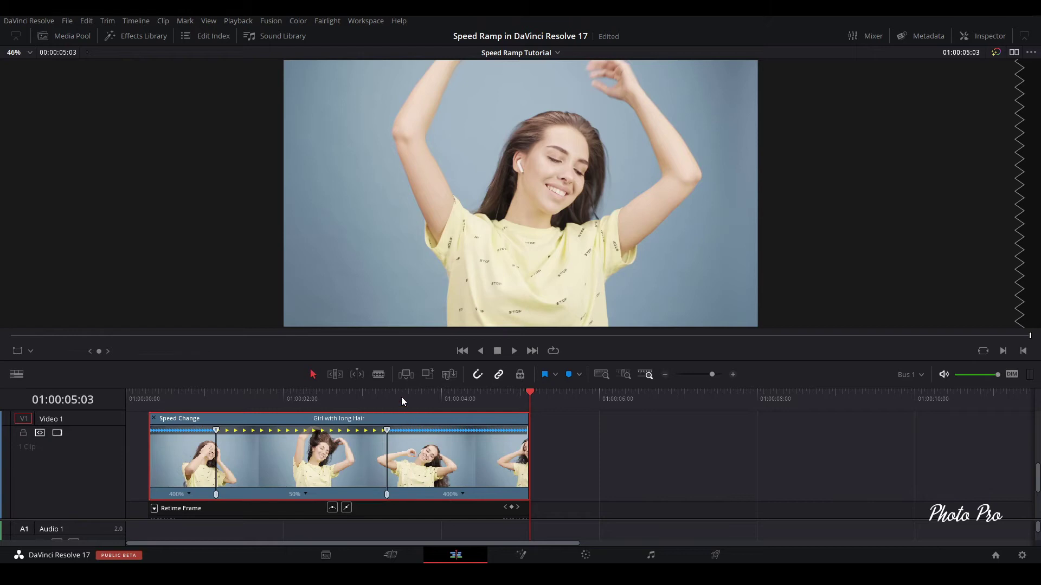
left_click_drag(402, 387, 397, 321)
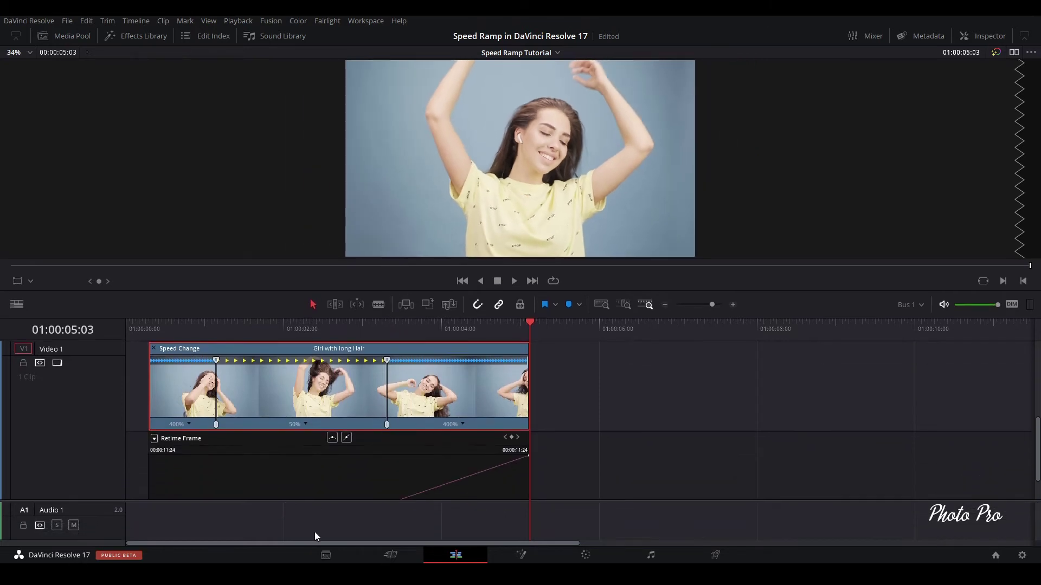
left_click_drag(328, 499, 328, 523)
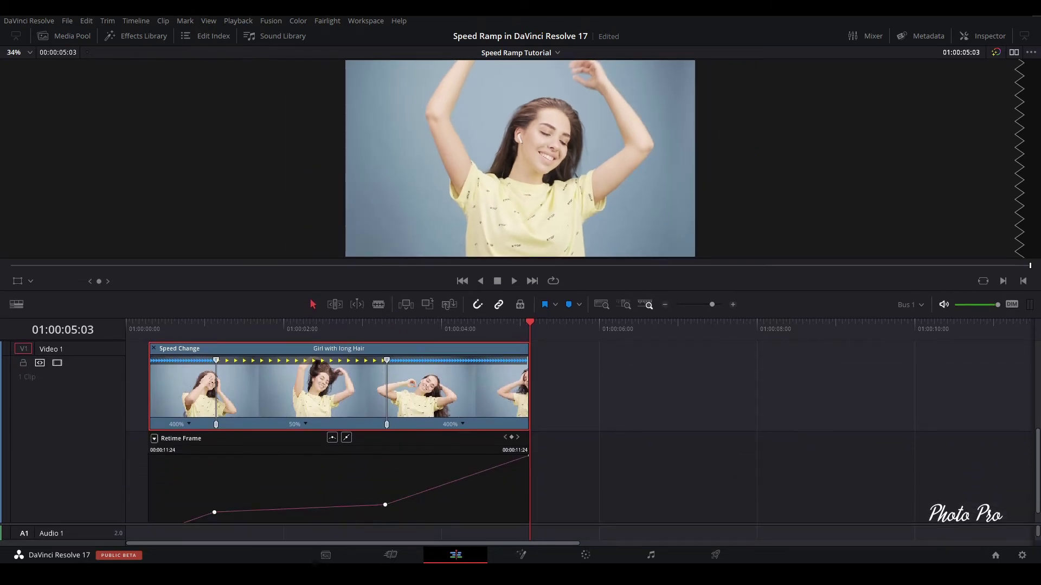
Display only the Retime Speed curve and park the playhead at 01:00:04:07.
left_click(154, 440)
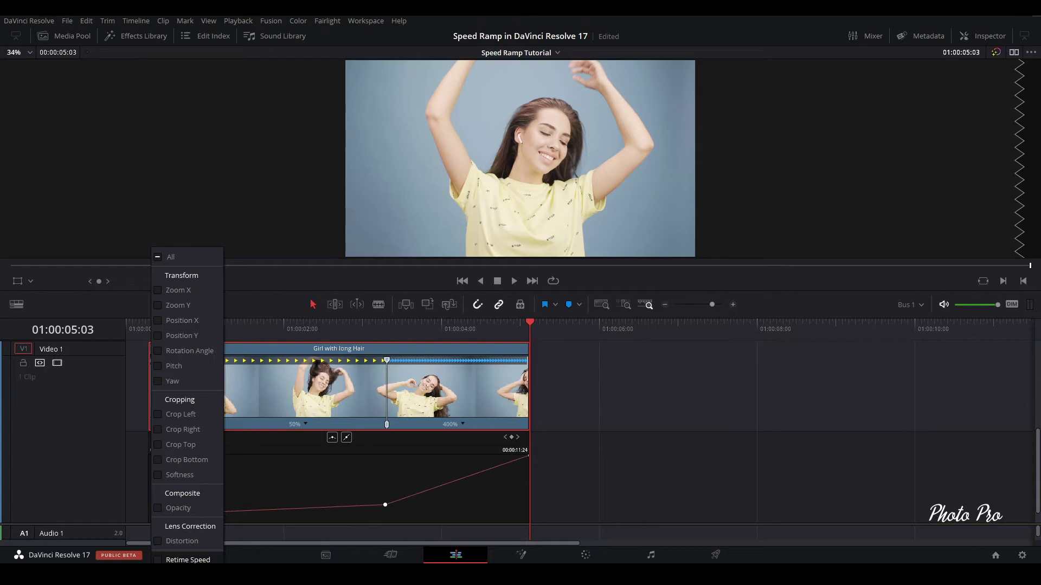
left_click(157, 560)
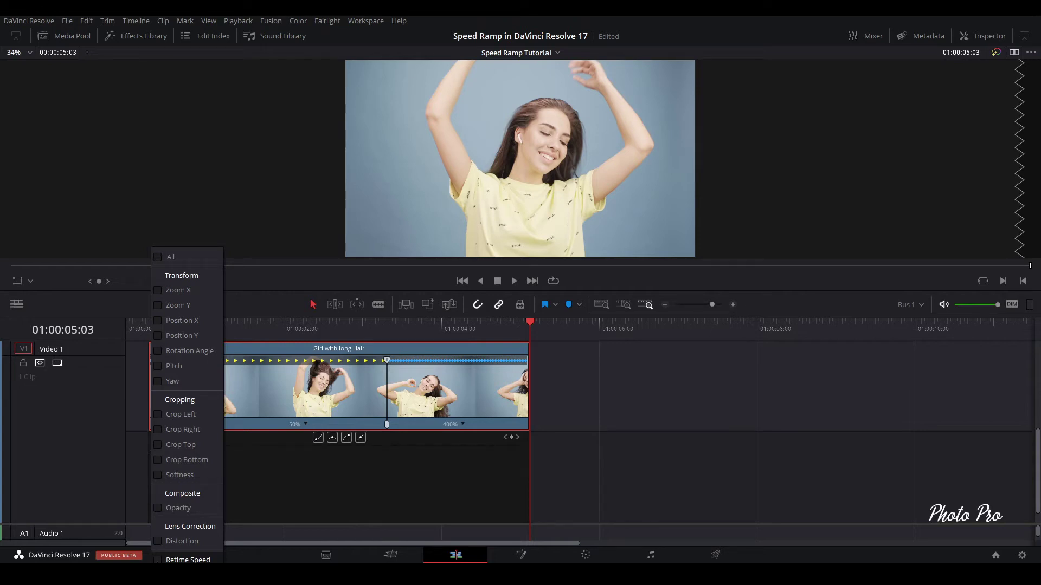
left_click(157, 560)
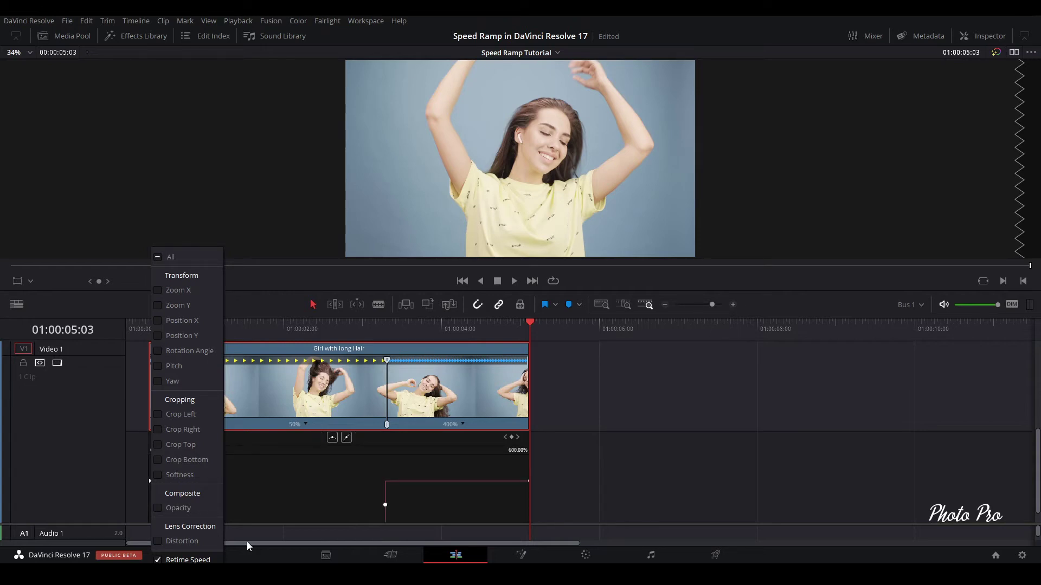
left_click(317, 491)
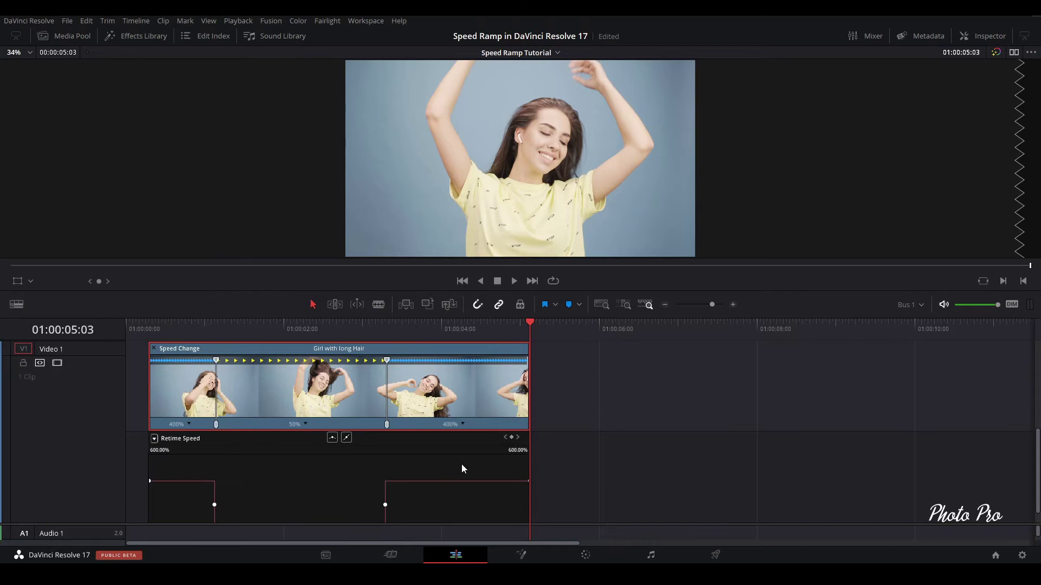
left_click(465, 322)
Turn the first speed transition, 400% to 50%, into a lengthened smooth ease.
left_click_drag(465, 294, 467, 246)
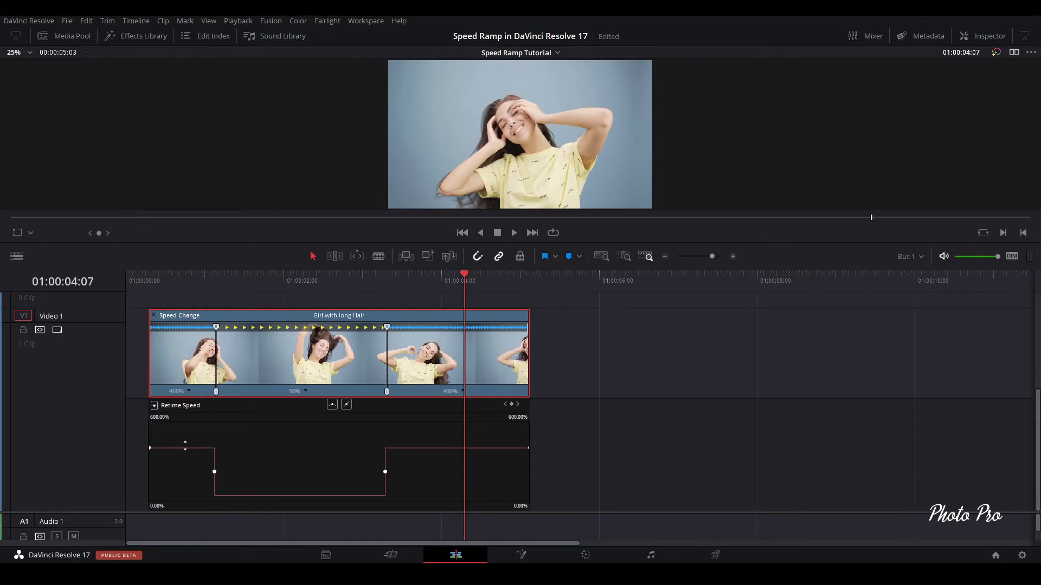
mouse_move(186, 448)
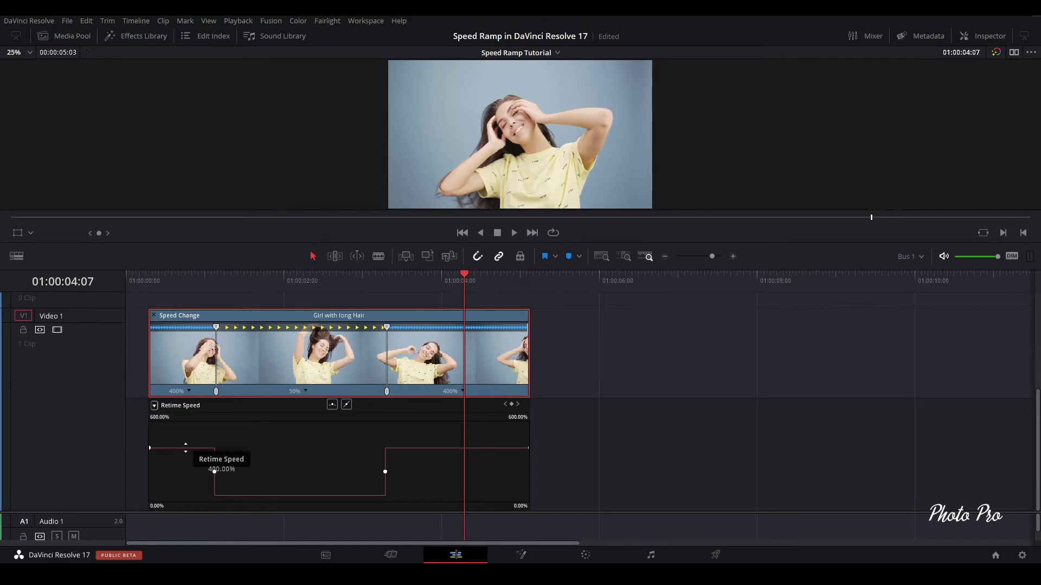
mouse_move(268, 494)
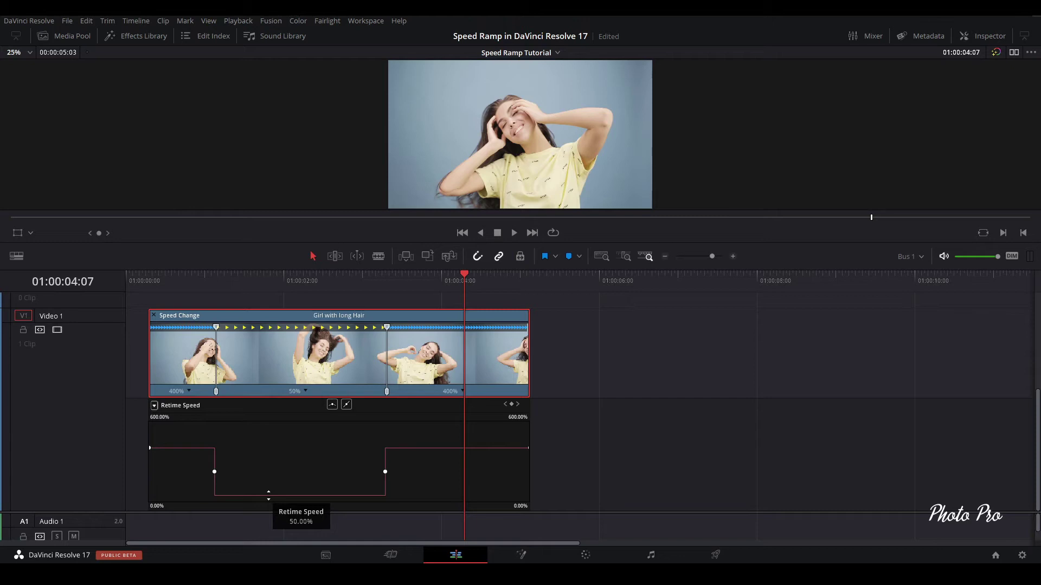
mouse_move(436, 448)
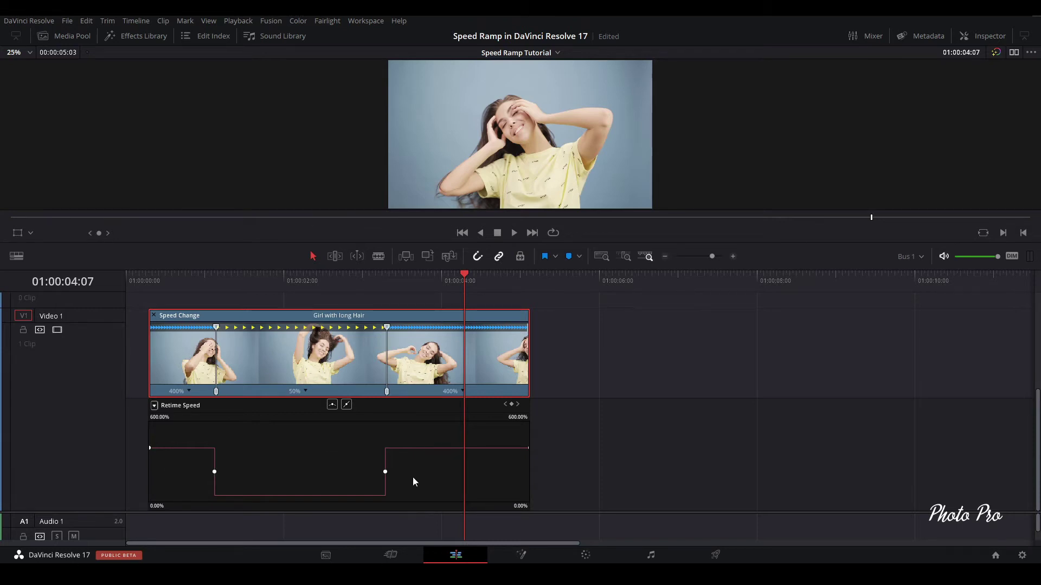
mouse_move(305, 495)
left_click(214, 473)
left_click(333, 407)
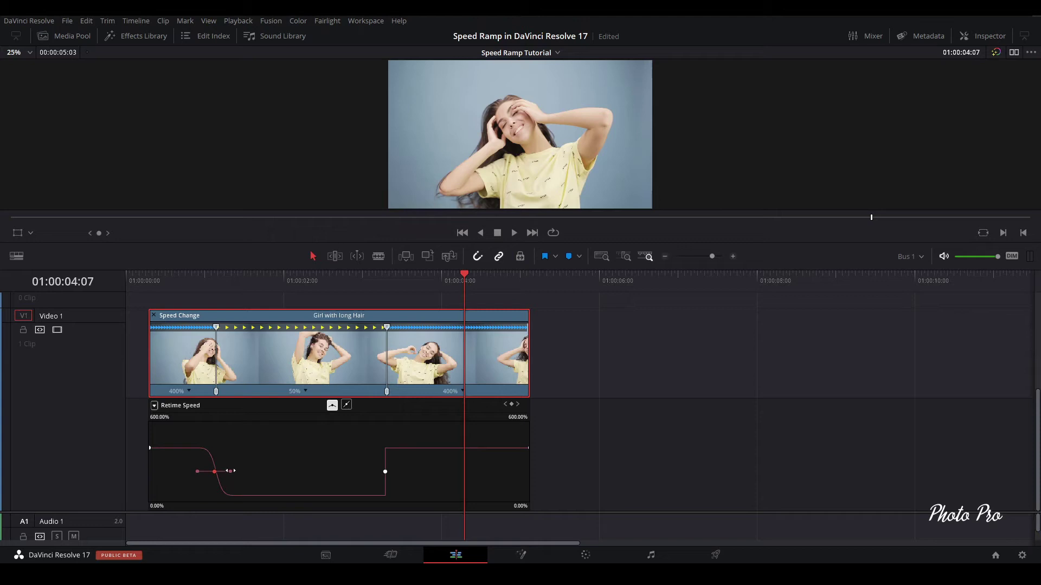
left_click_drag(232, 471, 245, 471)
Turn the second speed transition, 50% to 400%, into a lengthened smooth ease.
left_click(385, 471)
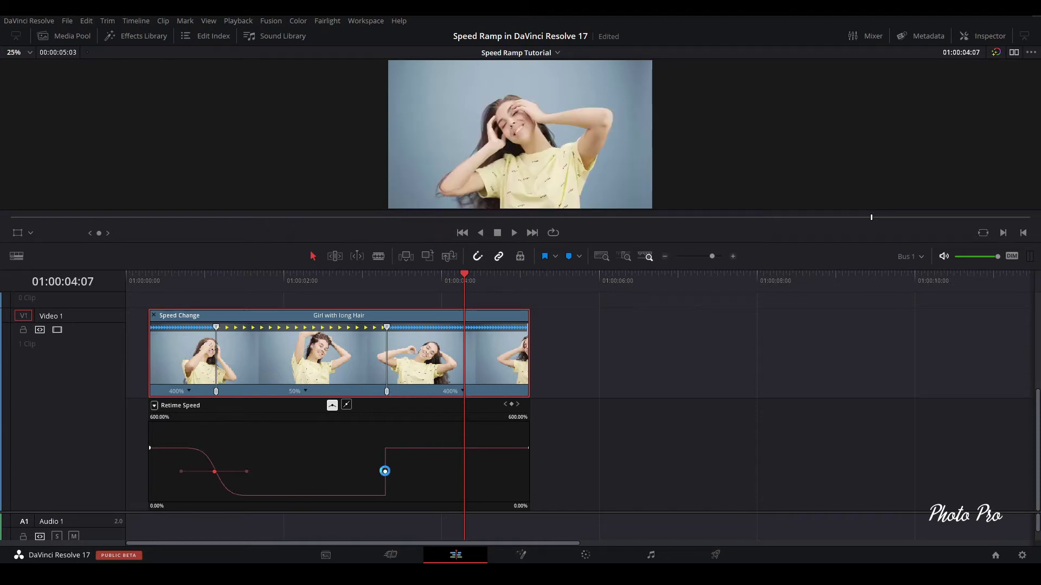
left_click(333, 405)
left_click(385, 472)
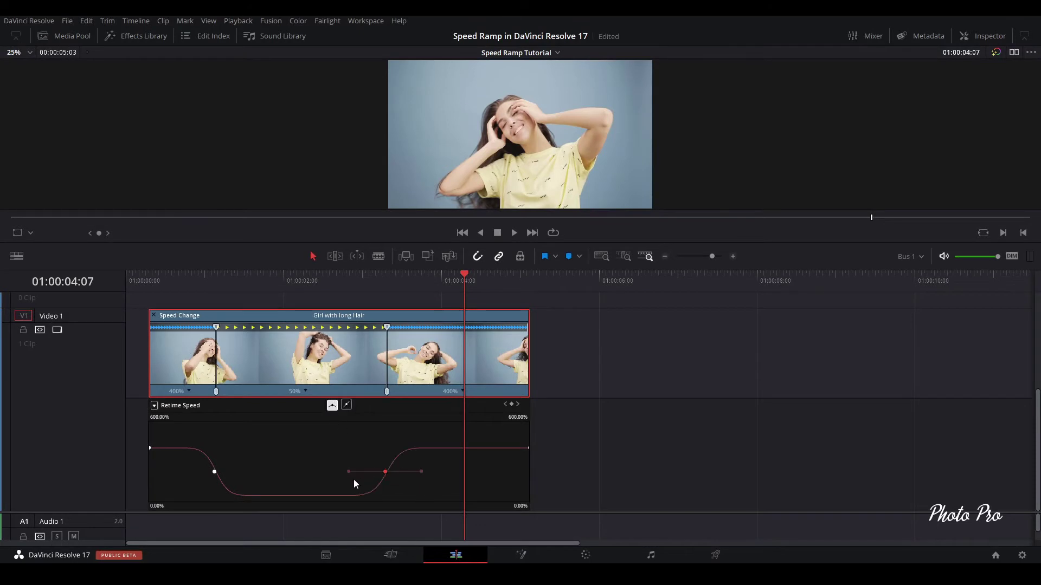
left_click_drag(349, 472, 343, 472)
left_click(152, 278)
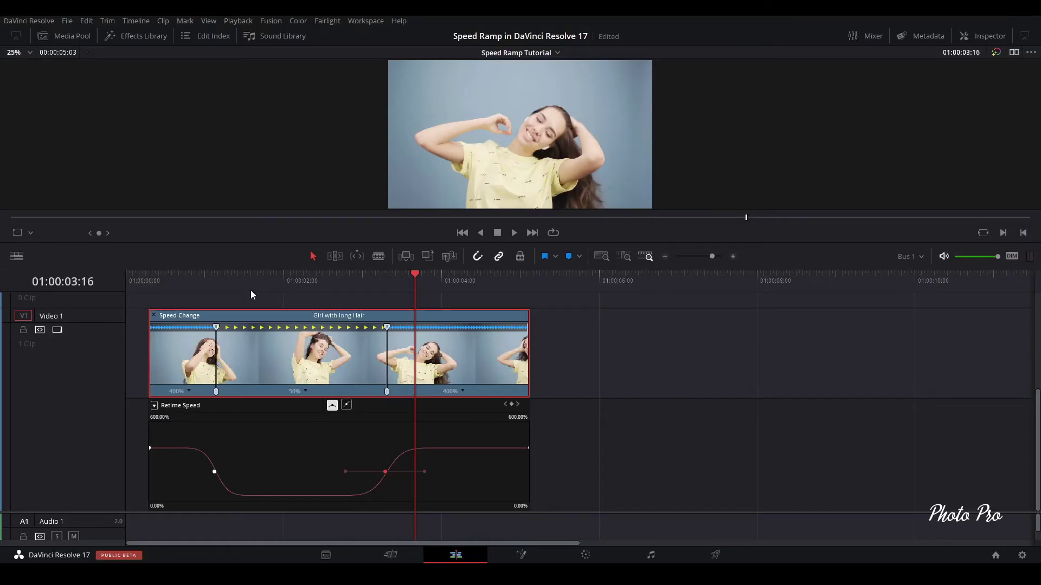
Hide the retime controls and curve, and open the Inspector with Transform and Composite collapsed.
left_click(153, 316)
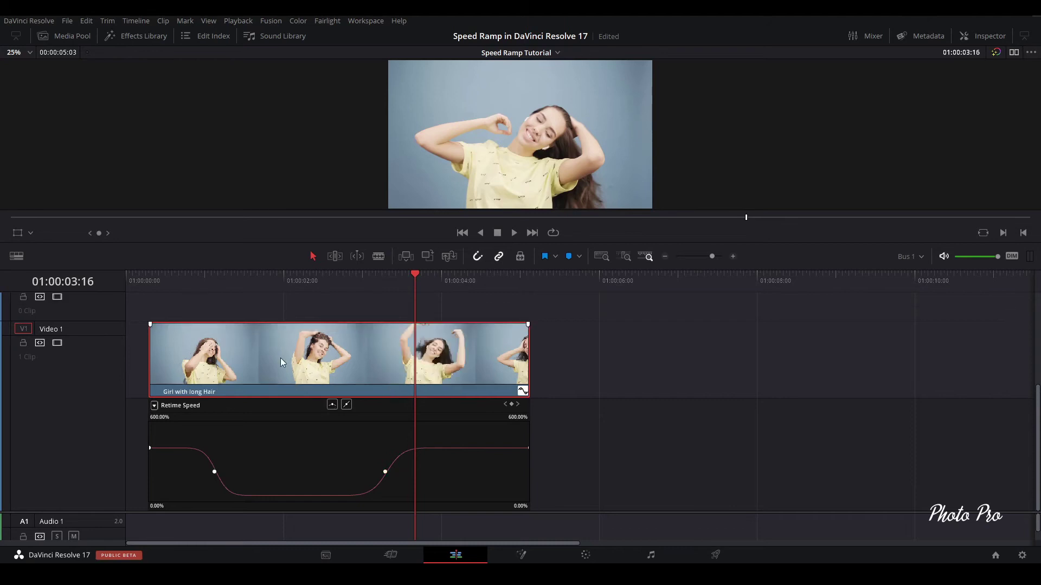
left_click(521, 392)
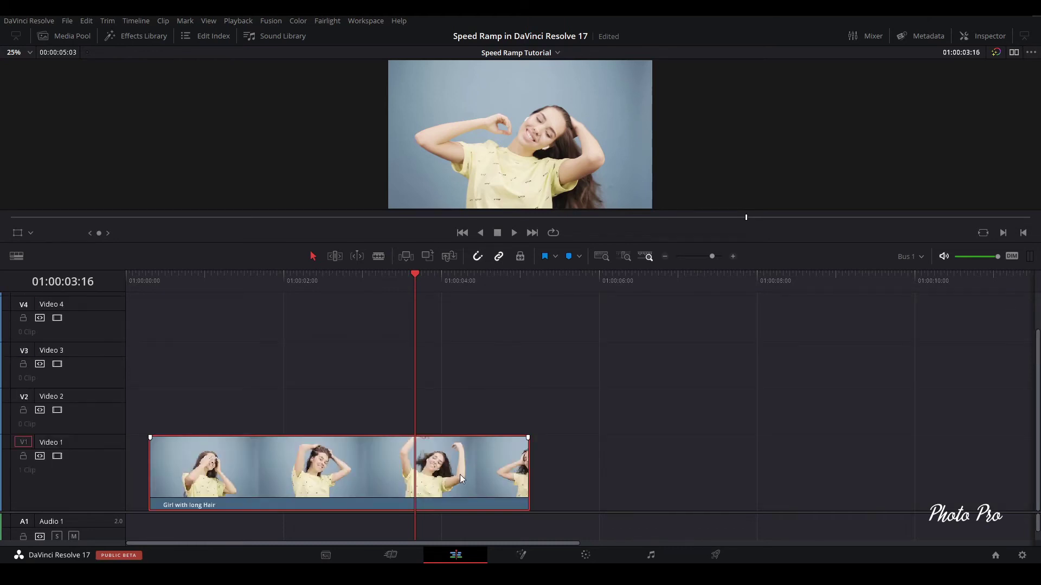
left_click(978, 36)
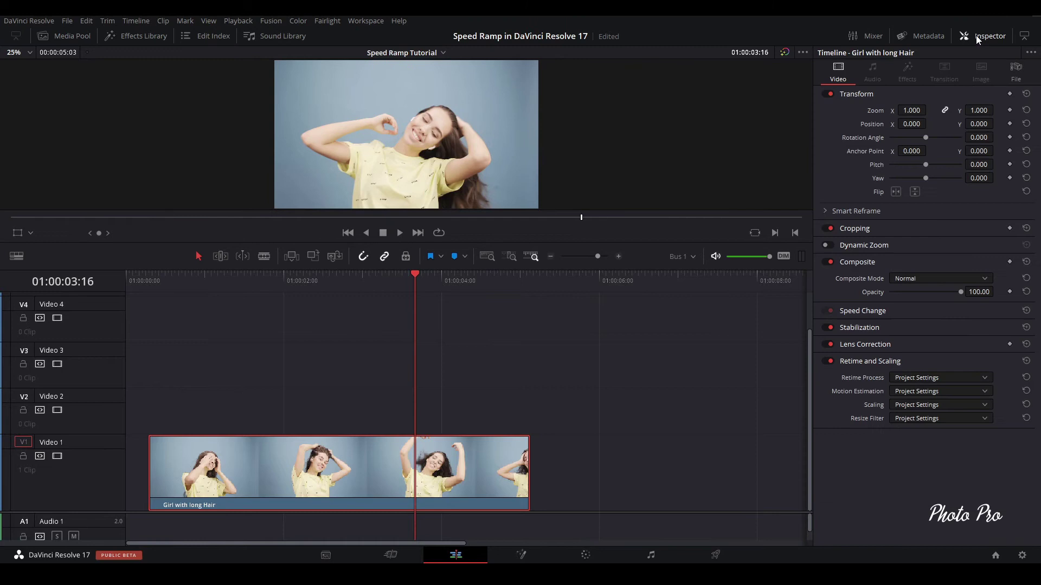
left_click(964, 92)
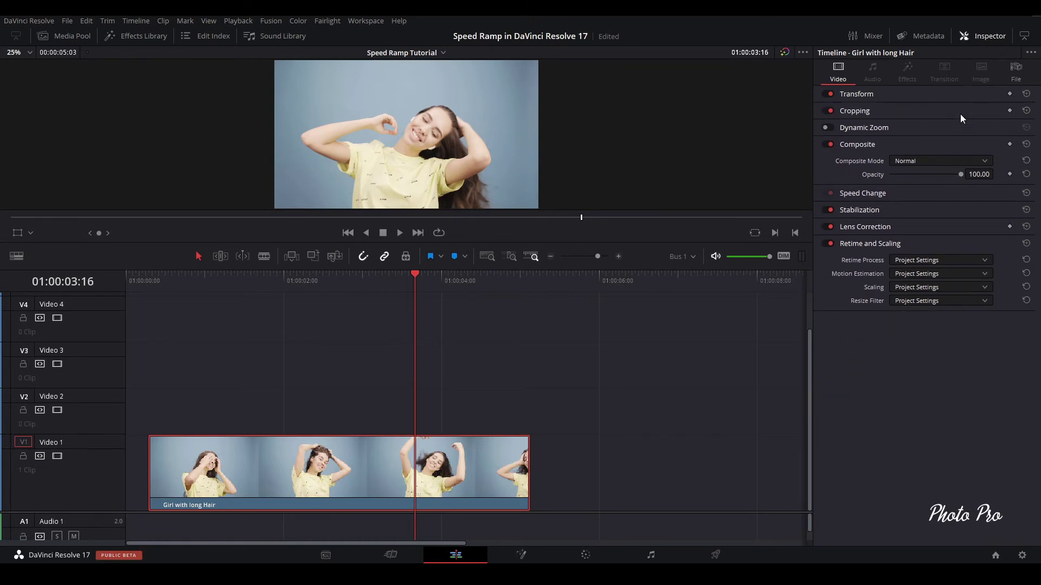
left_click(918, 145)
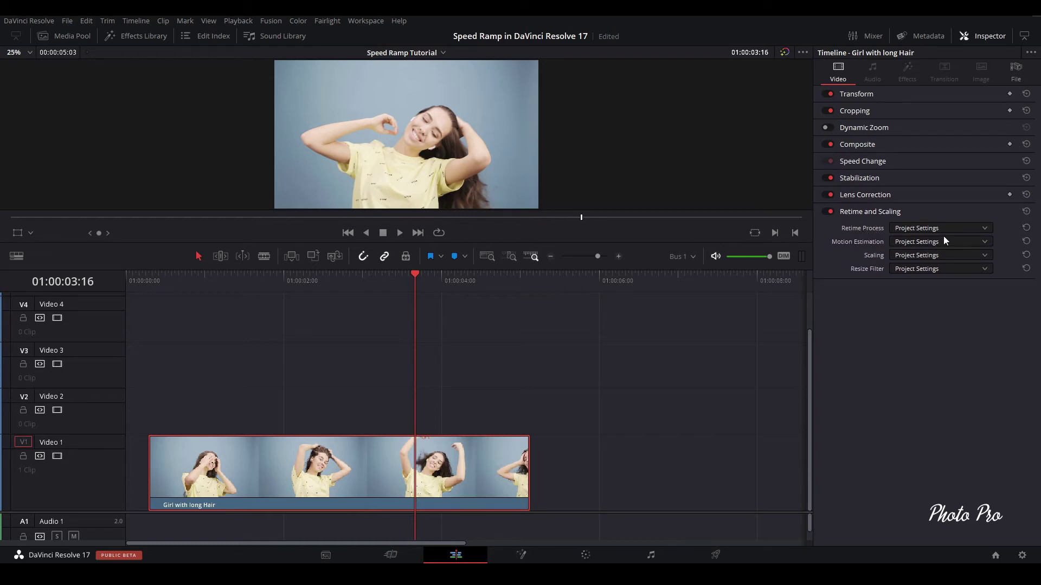
Set Retime Process to Optical Flow and Motion Estimation to Enhanced Better.
left_click(985, 229)
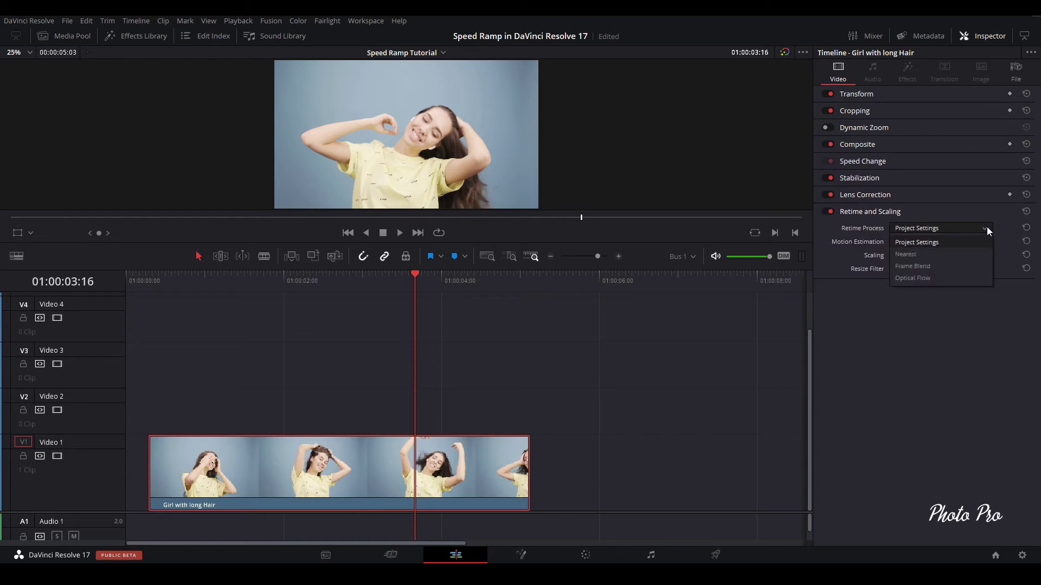
left_click(913, 278)
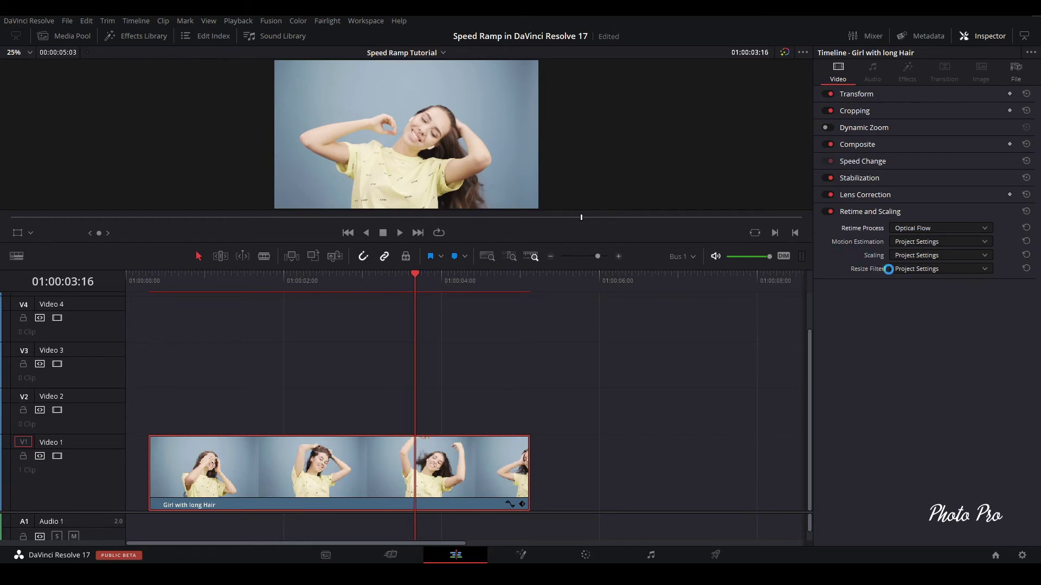
left_click(986, 242)
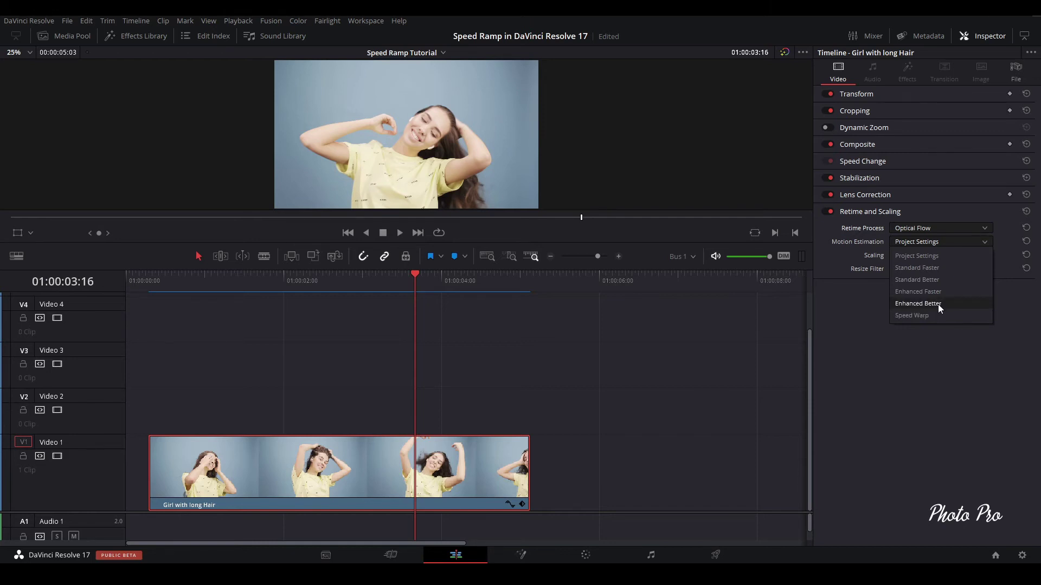
left_click(938, 304)
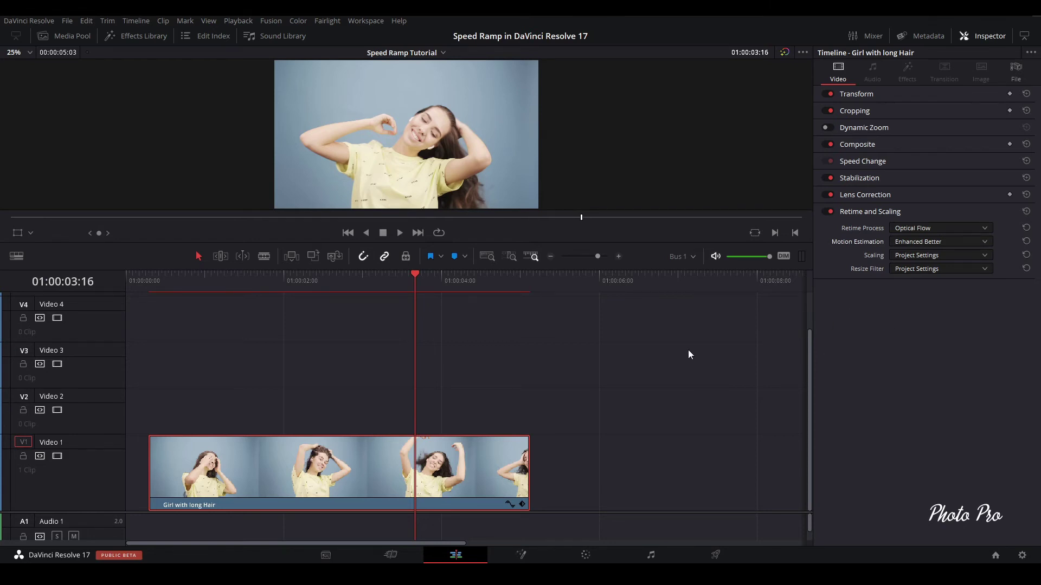
Return the playhead to the clip's start, then park it just past the clip's end.
left_click(150, 275)
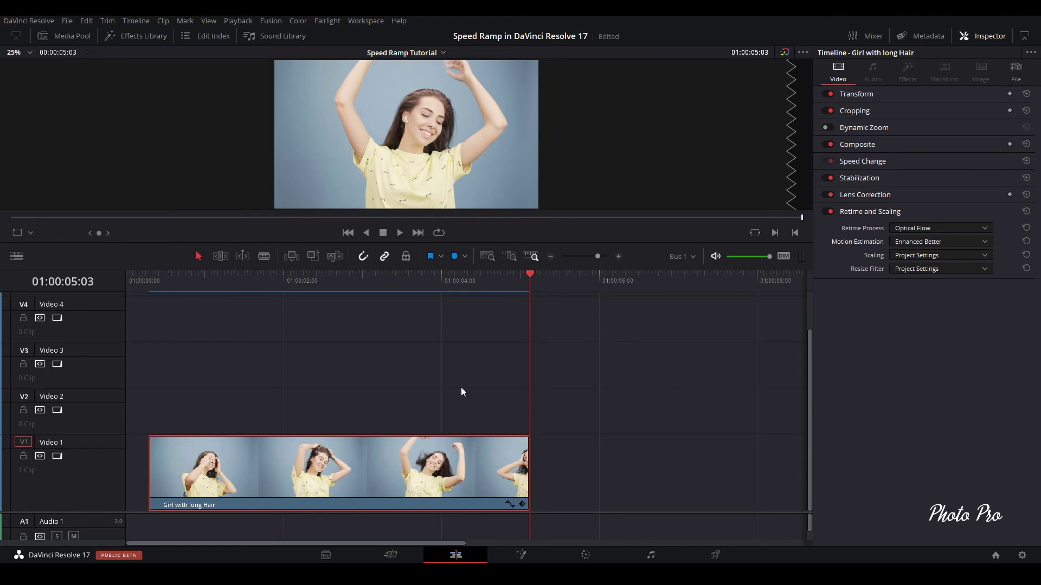
left_click_drag(531, 275, 554, 286)
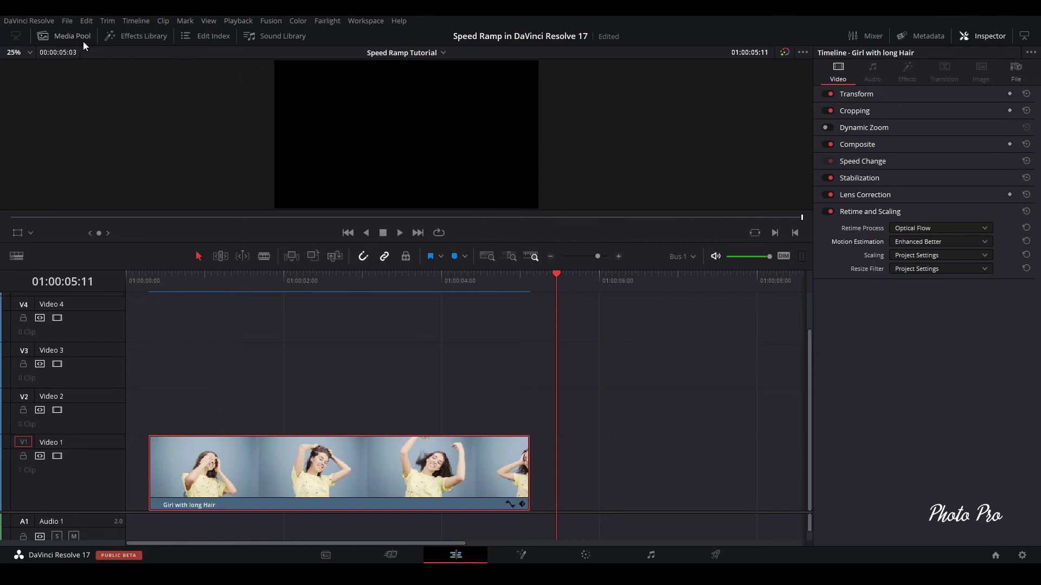
Add an Adjustment Clip from Toolbox > Effects to V2, trim it to the footage's end, and select it.
left_click(136, 36)
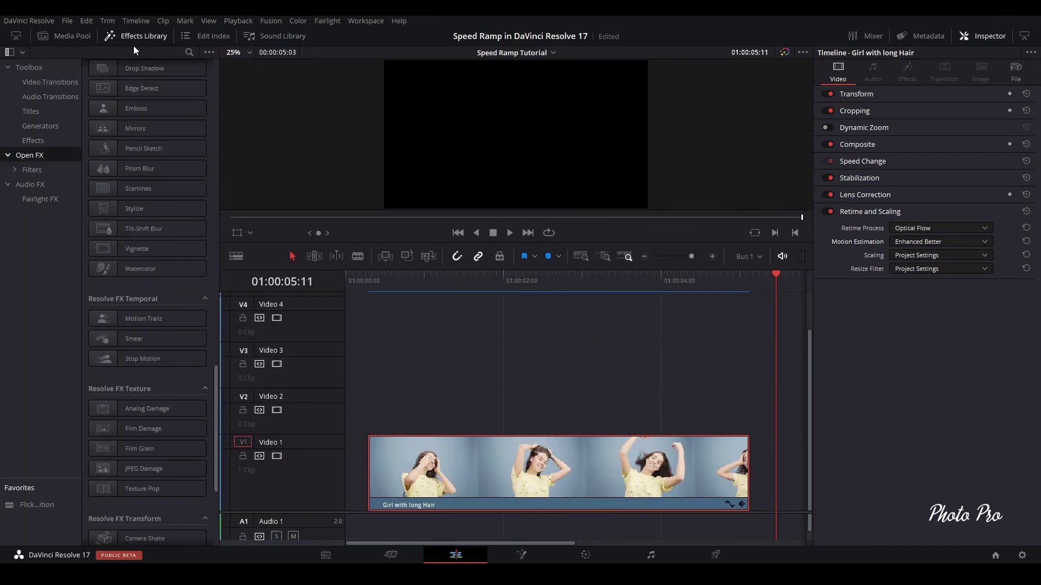
left_click(33, 140)
left_click_drag(148, 89, 370, 409)
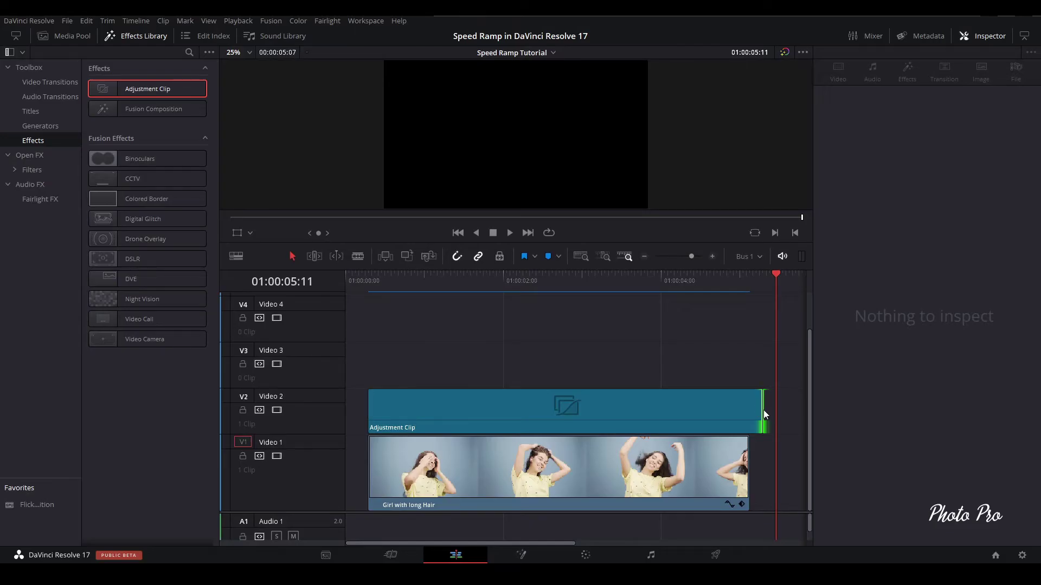
left_click_drag(764, 412, 749, 412)
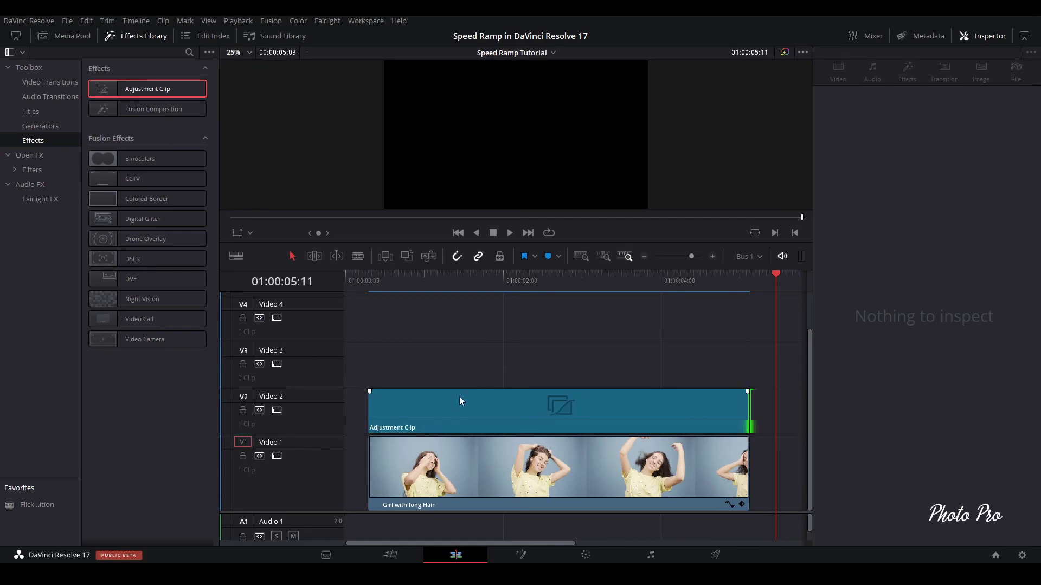
left_click(458, 414)
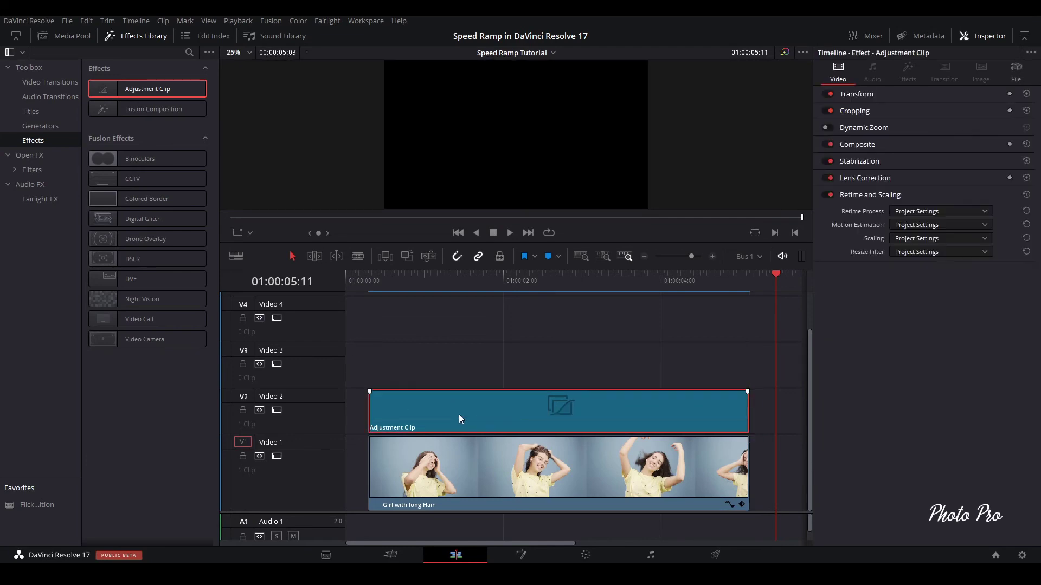
Expand the adjustment clip's Cropping settings in the Inspector with the playhead near its start.
left_click(985, 38)
left_click(984, 37)
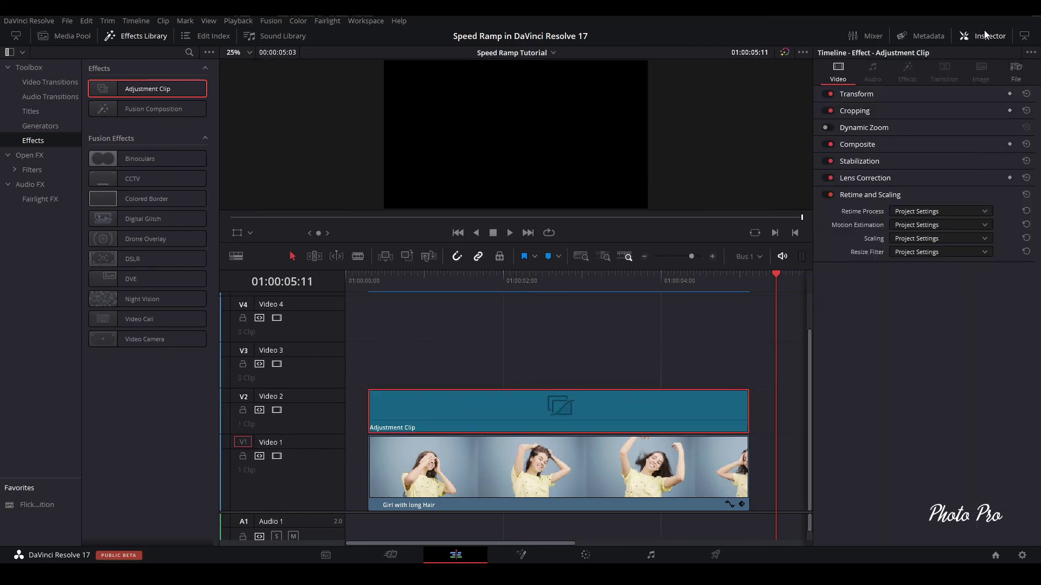
left_click(855, 111)
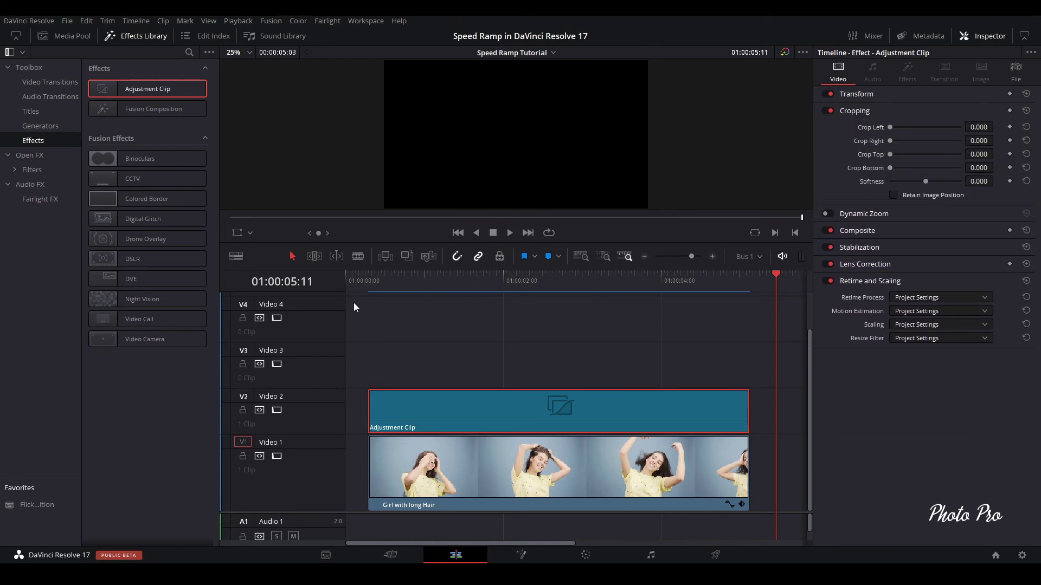
left_click(369, 281)
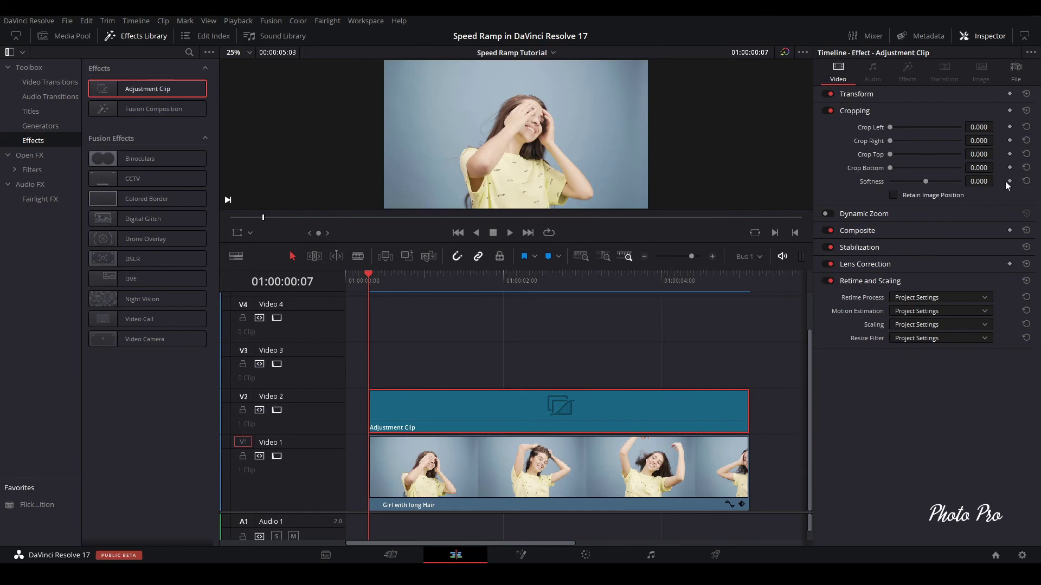
Keyframe Crop Top and Crop Bottom at 100 each and preview the black bars.
left_click(1009, 154)
left_click(1010, 167)
type("100")
key("Tab")
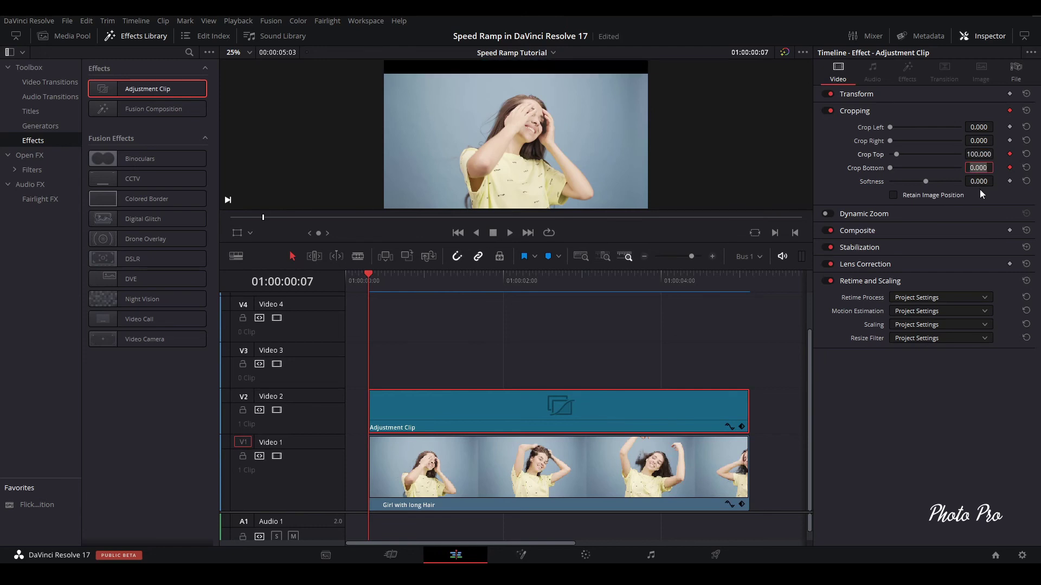
type("100")
key("Return")
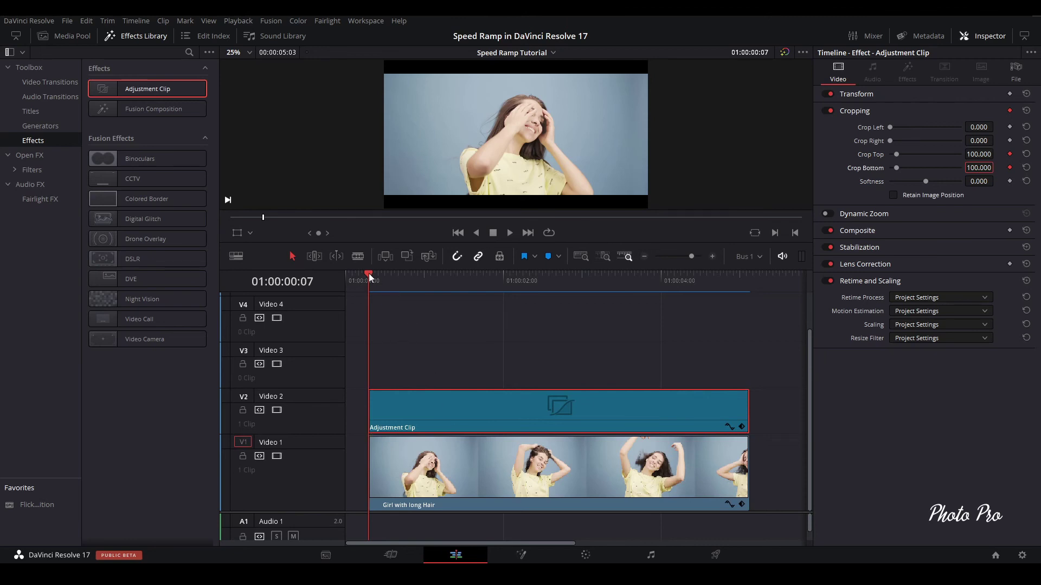
mouse_move(369, 273)
left_mouse_down()
mouse_move(391, 274)
mouse_move(366, 277)
left_mouse_up()
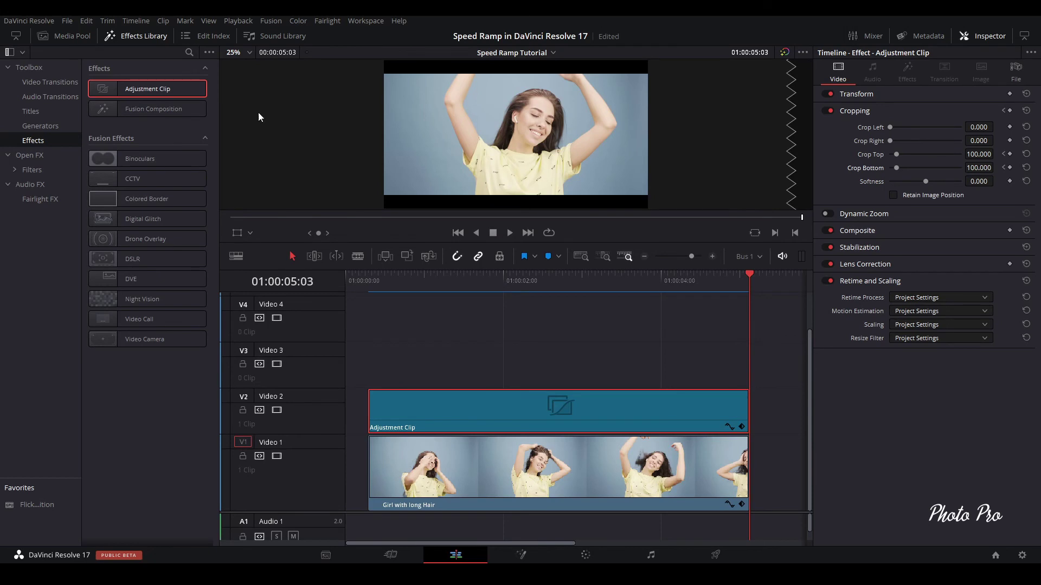
Drag Tilt-Shift Blur from Open FX > Resolve FX Stylize onto the adjustment clip.
left_click(30, 156)
scroll(115, 258, "down", 20)
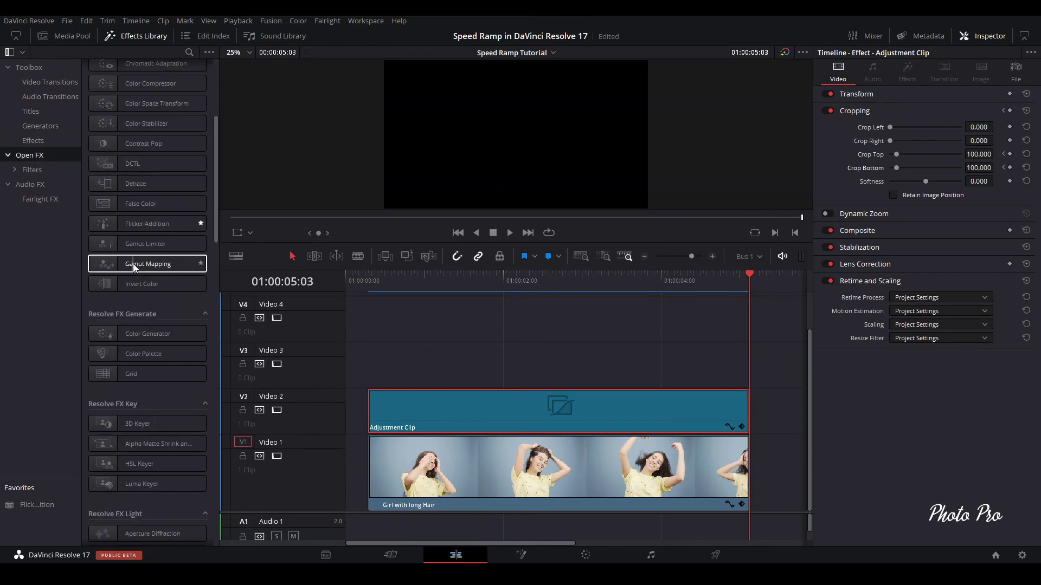
scroll(139, 287, "down", 3)
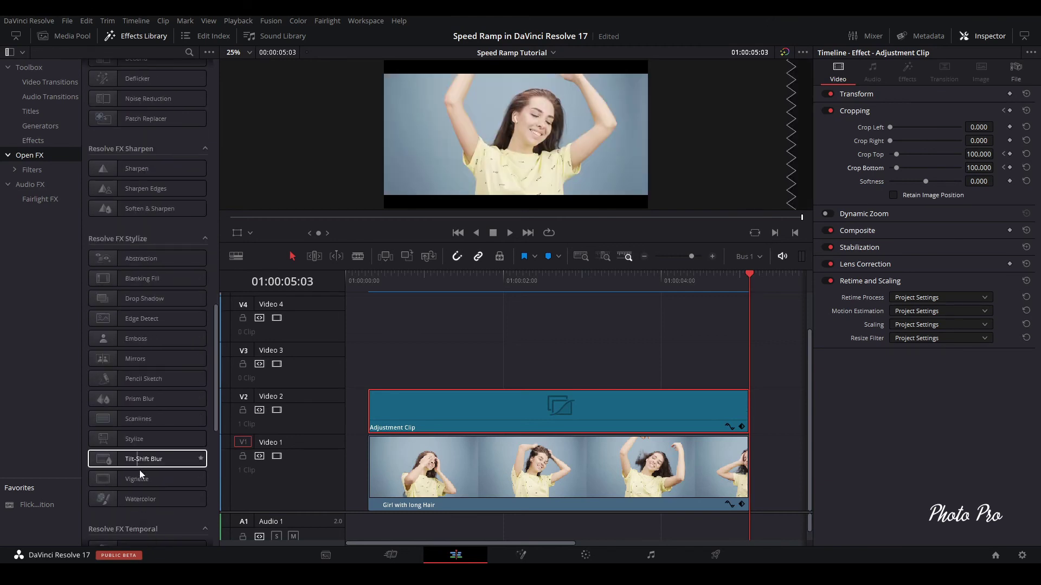
left_click(138, 460)
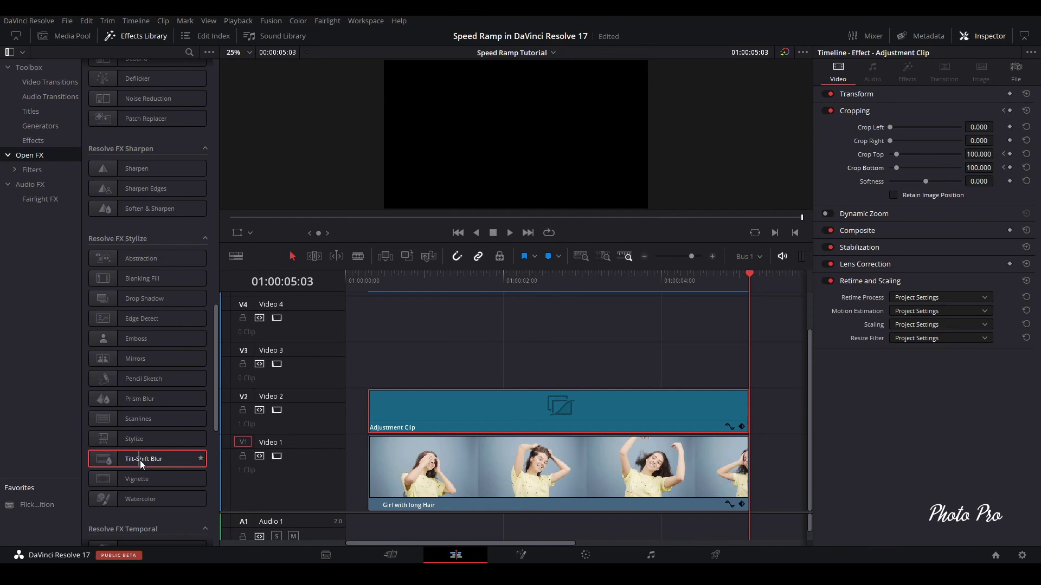
left_click_drag(140, 460, 525, 411)
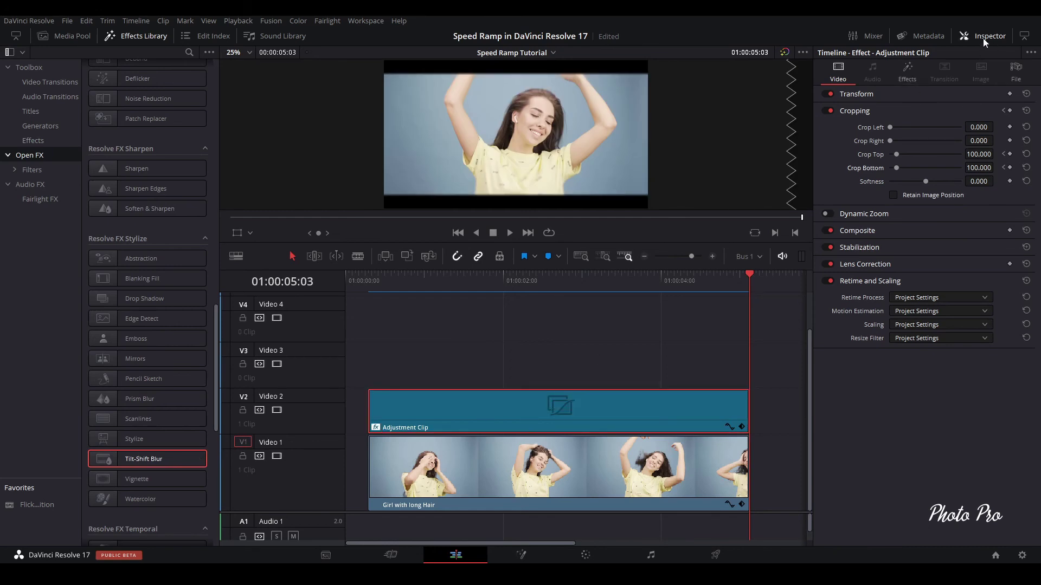
In the Inspector Effects tab, set Tilt-Shift Blur In-Focus Range to 0.326 and Center Y to 0.566.
left_click(910, 67)
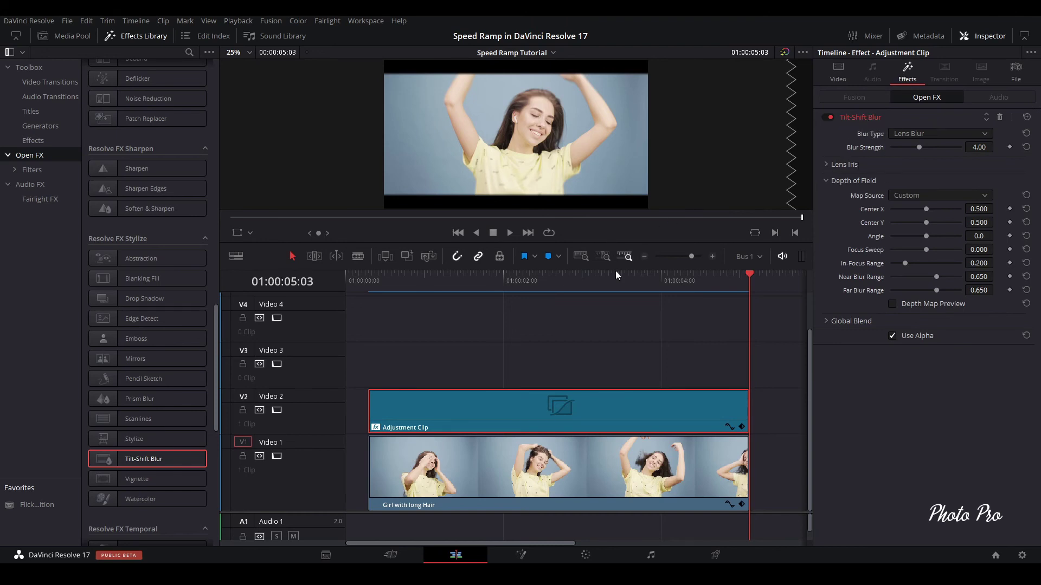
left_click_drag(615, 269, 616, 385)
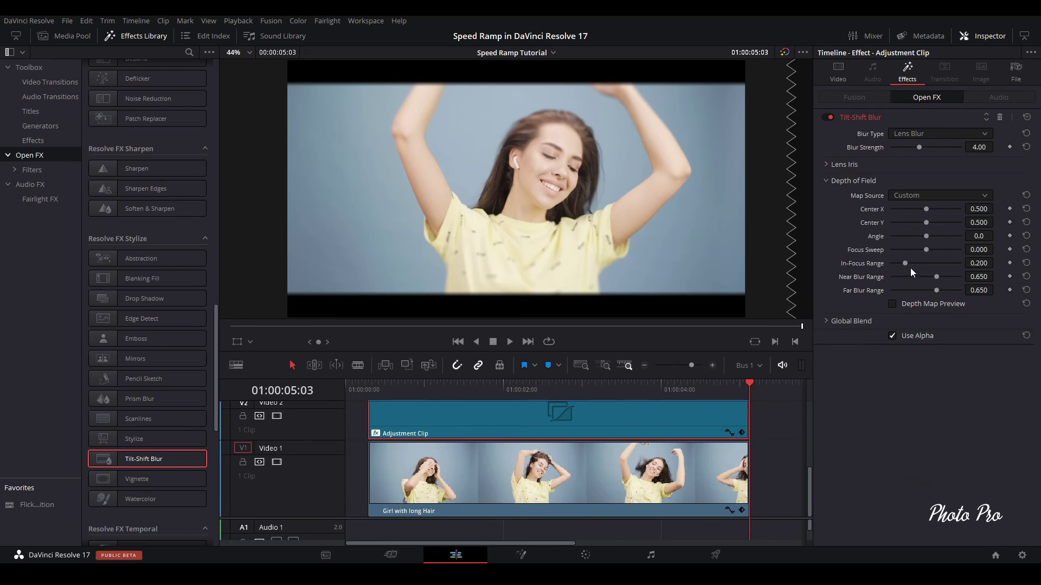
mouse_move(904, 264)
left_mouse_down()
mouse_move(926, 264)
mouse_move(913, 263)
left_mouse_up()
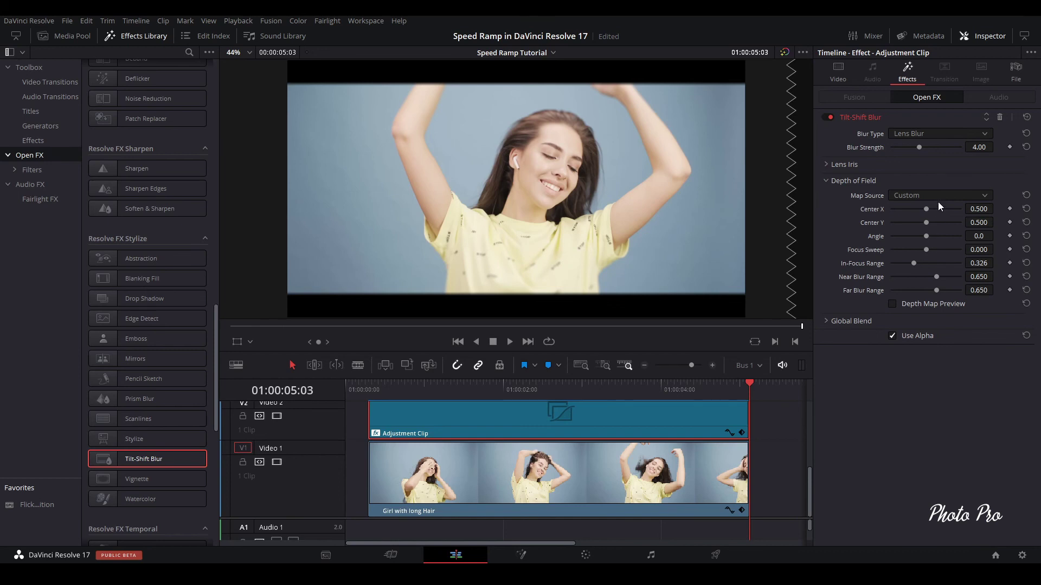
mouse_move(925, 222)
left_mouse_down()
mouse_move(916, 222)
mouse_move(930, 225)
left_mouse_up()
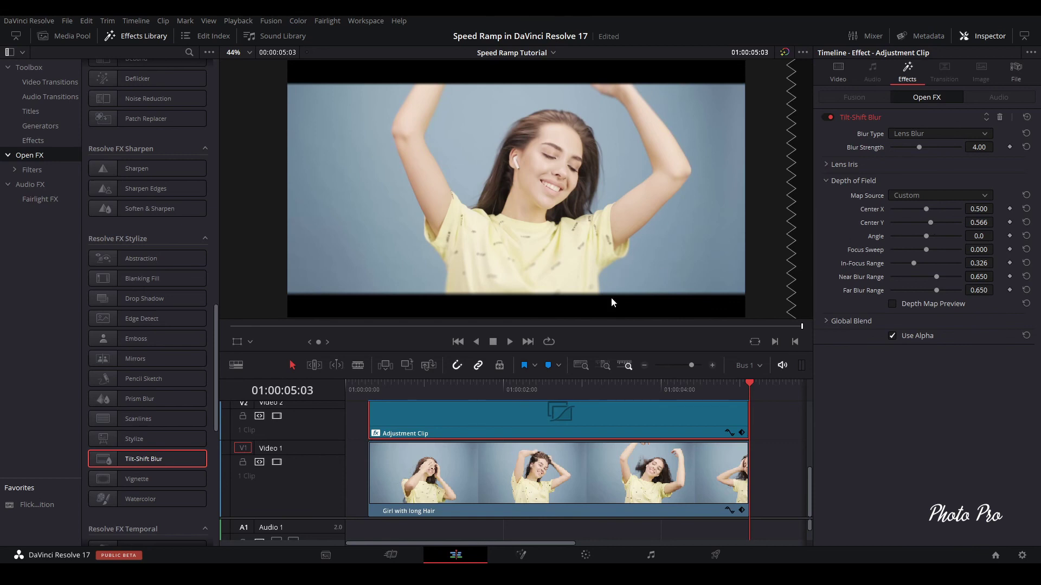
Return the playhead to the clip start, close Effects Library and Inspector, and play the clip.
left_click(373, 387)
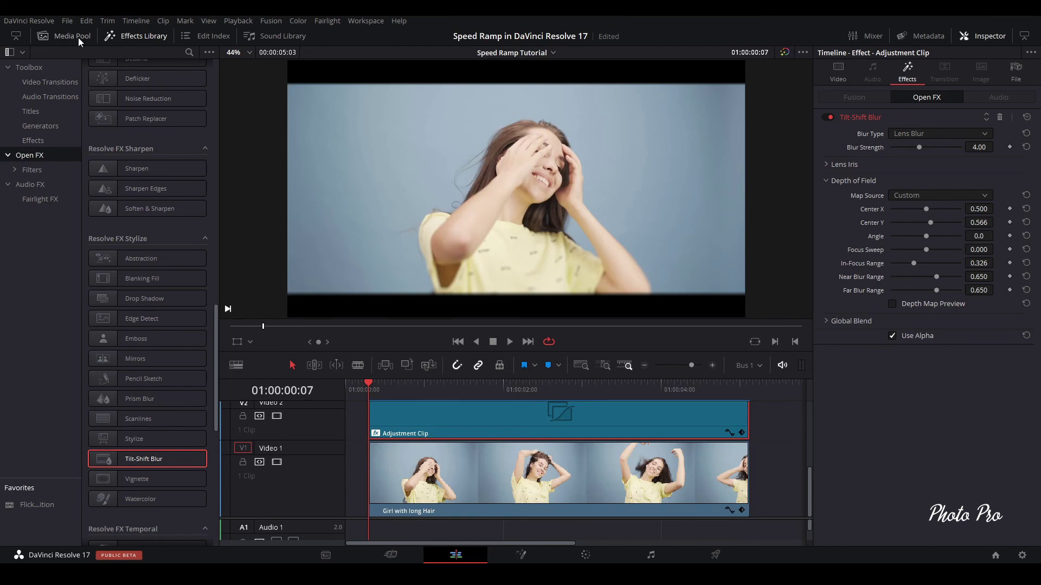
left_click(127, 36)
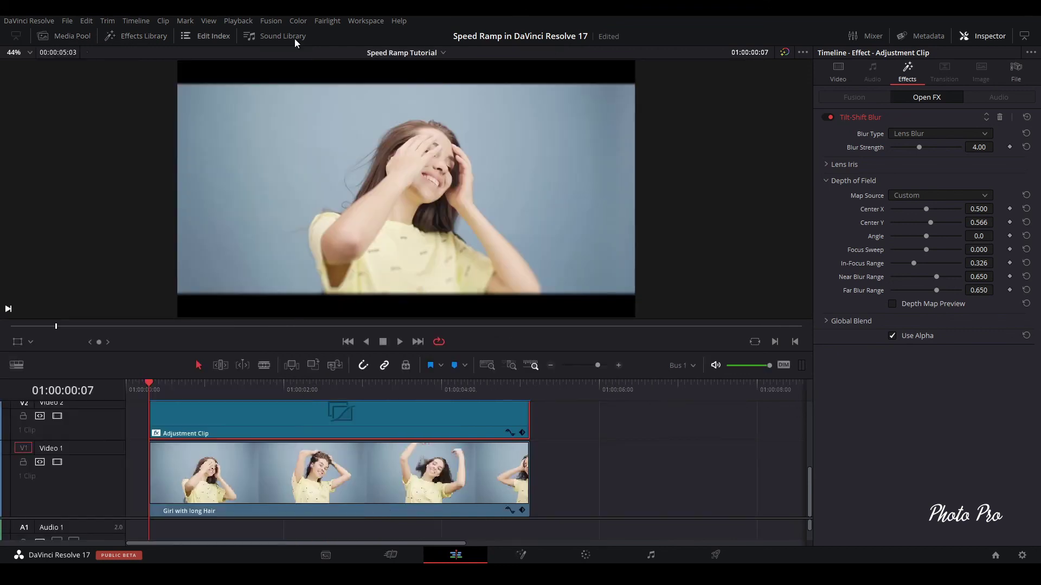
left_click(987, 35)
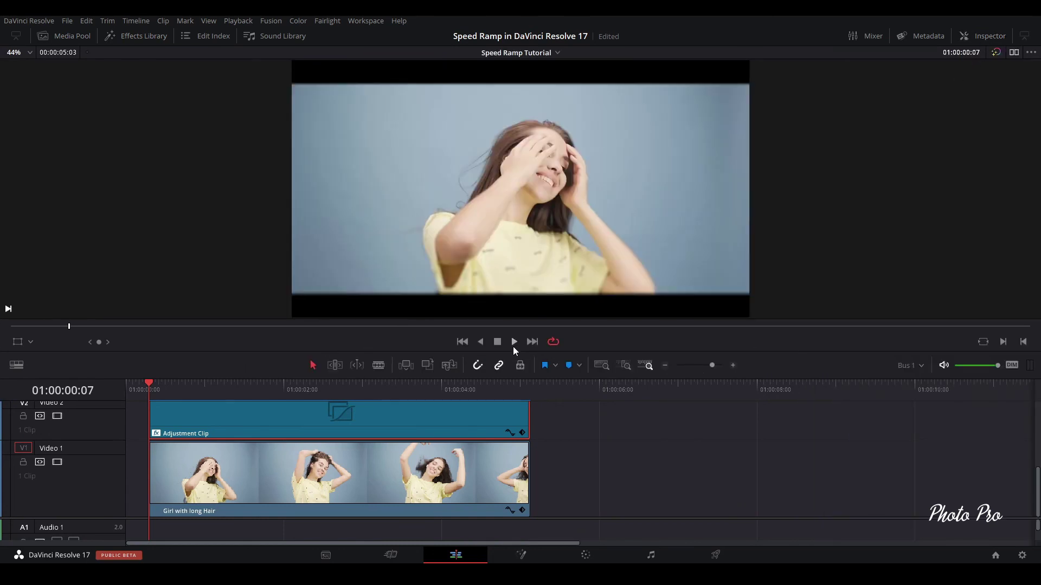
left_click(513, 344)
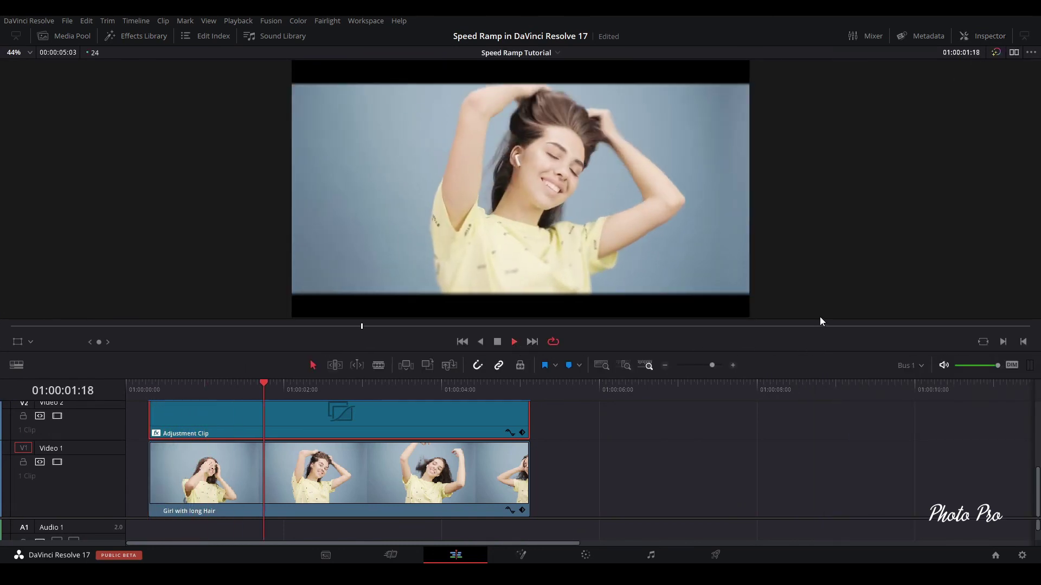